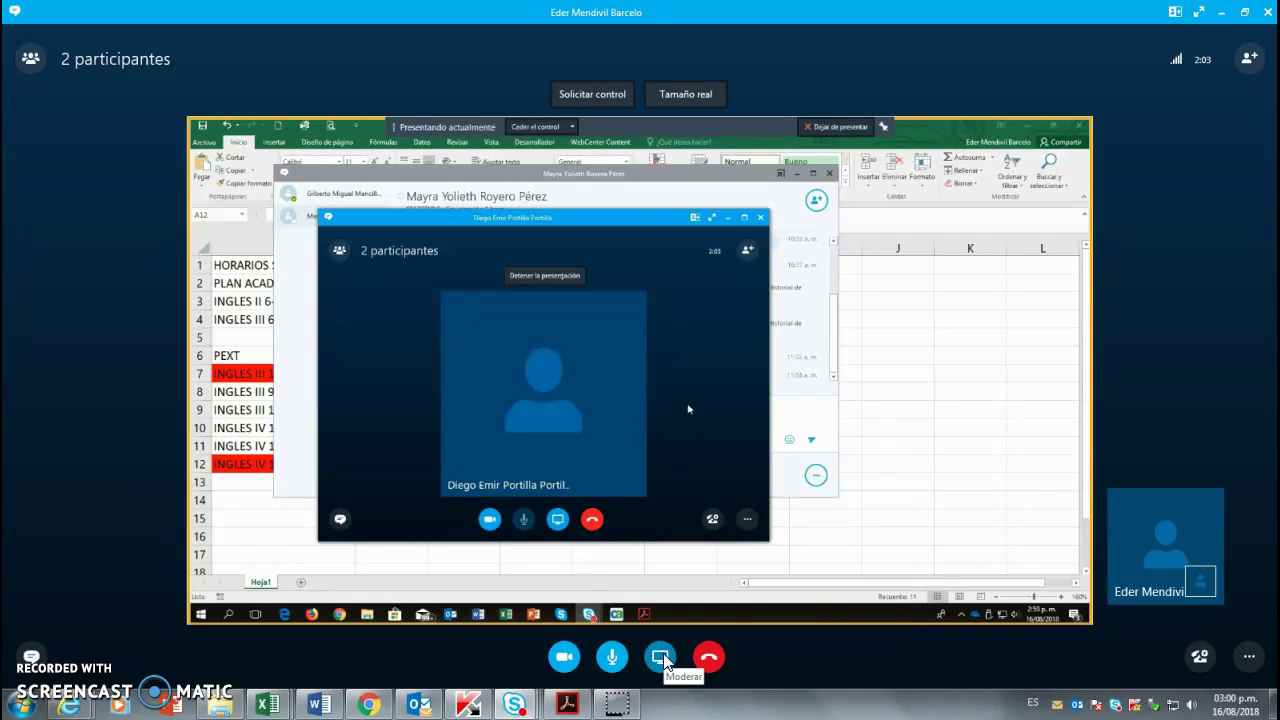
left_click(661, 656)
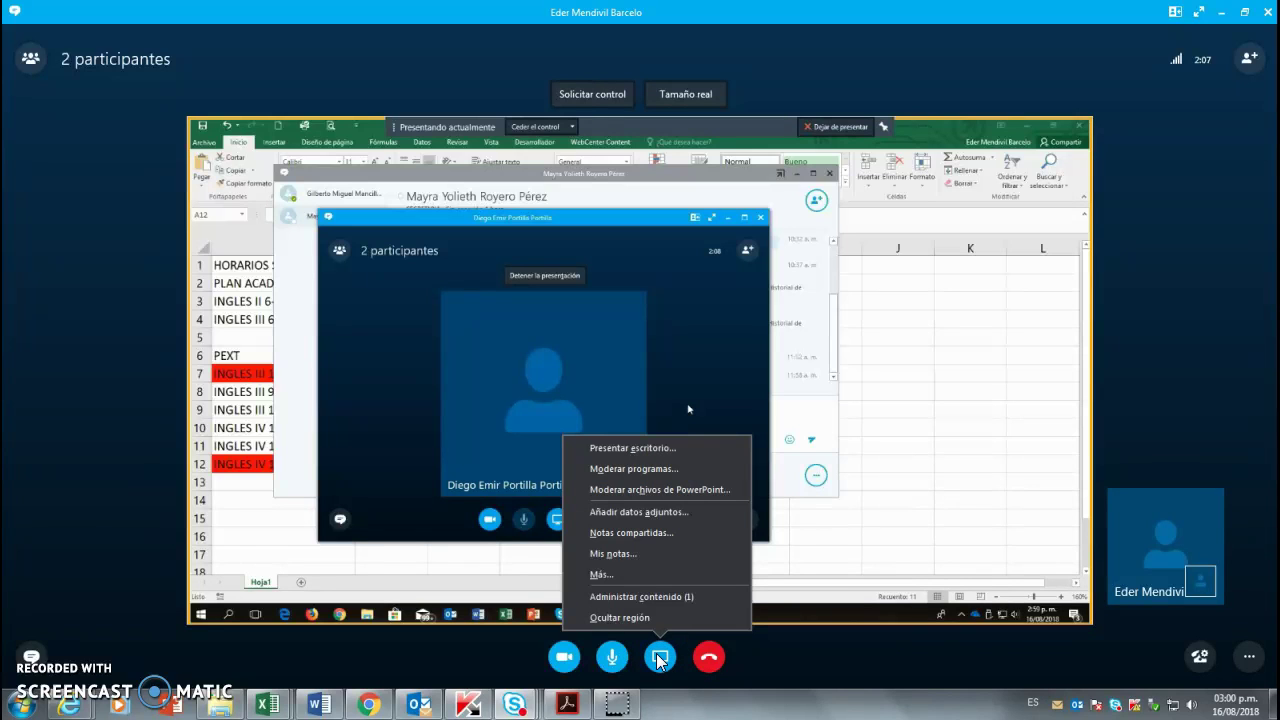
left_click(705, 358)
left_click(739, 230)
left_click(607, 189)
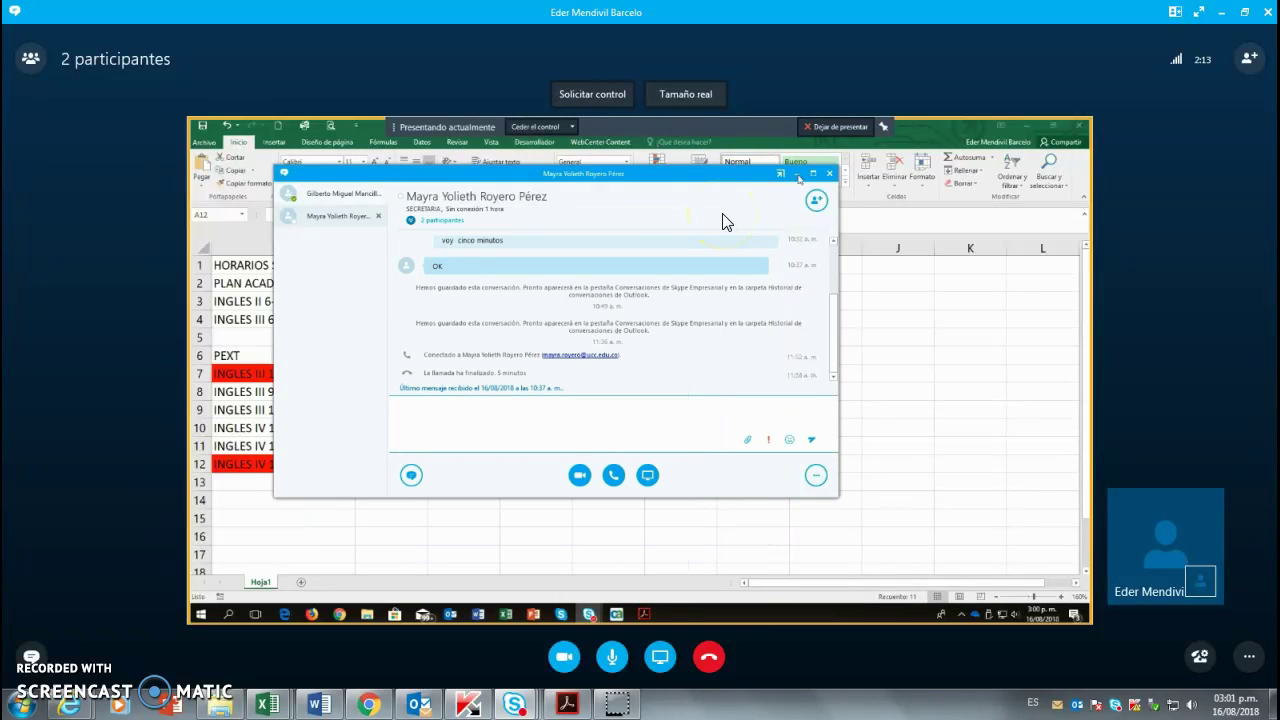
left_click(466, 401)
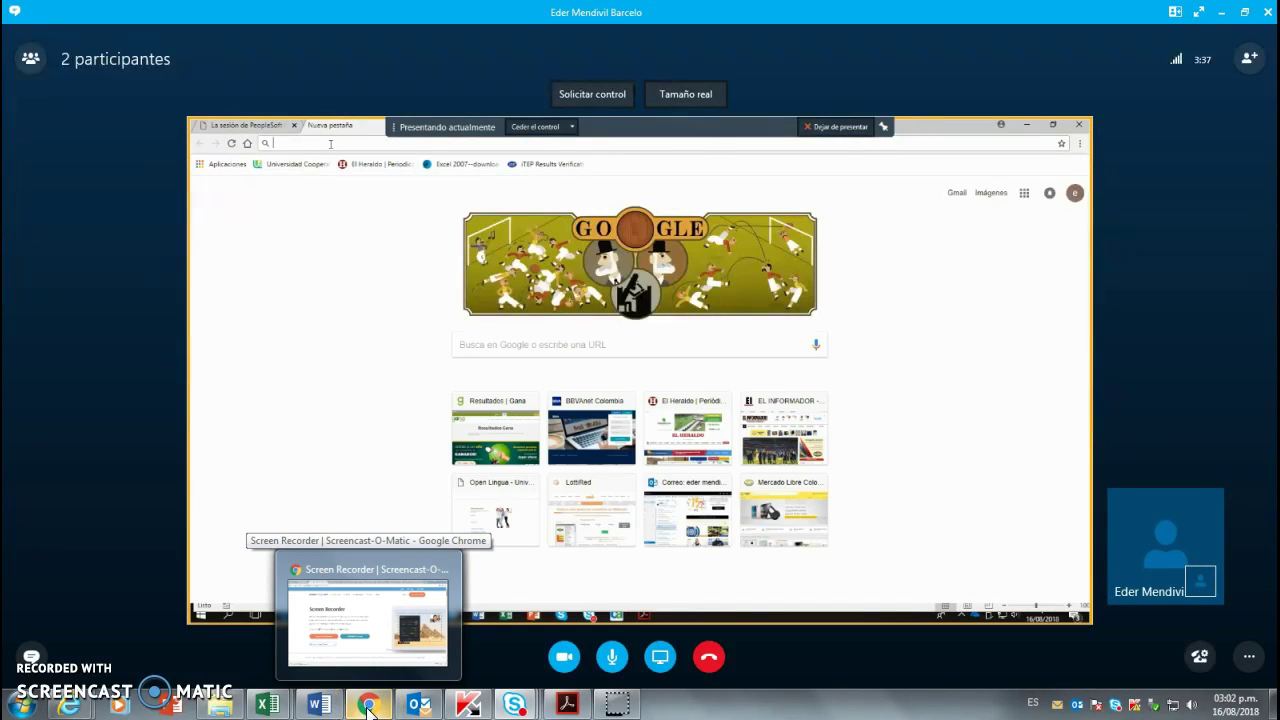
- Switch to the Open Lingua page in Chrome and return from the INGLES I course to the Secretaría course list
left_click(368, 706)
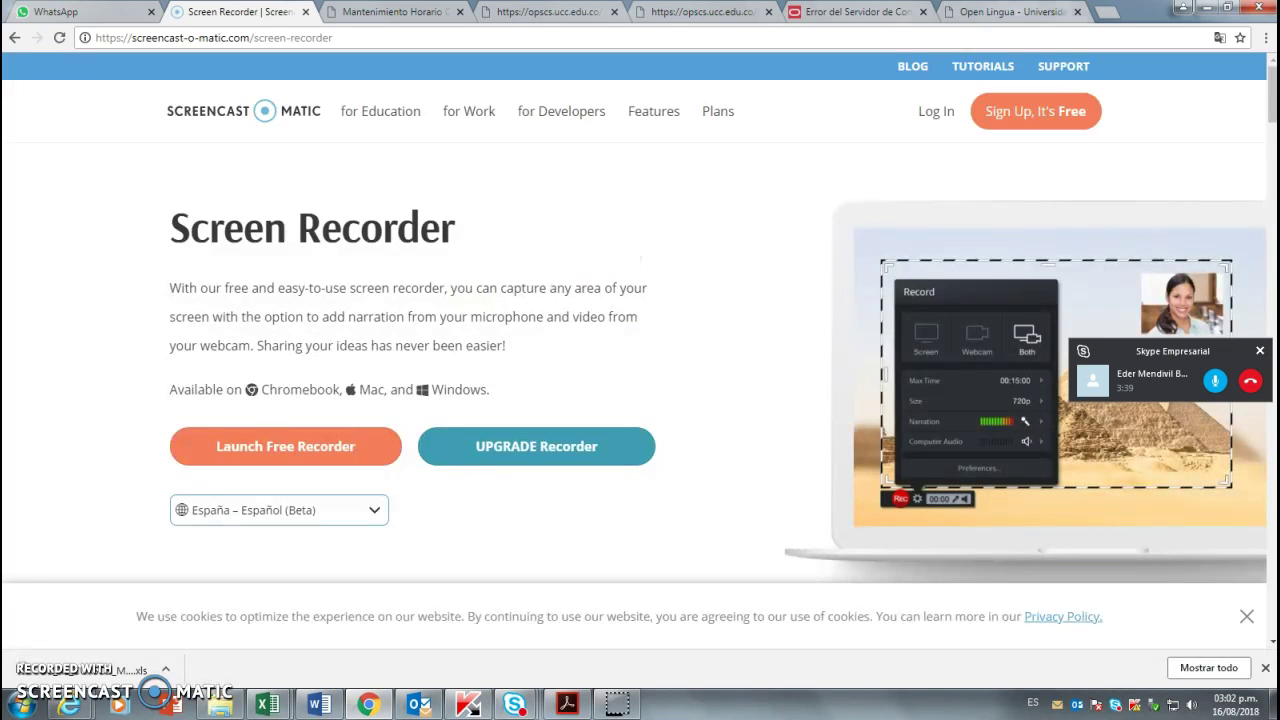
left_click(1015, 11)
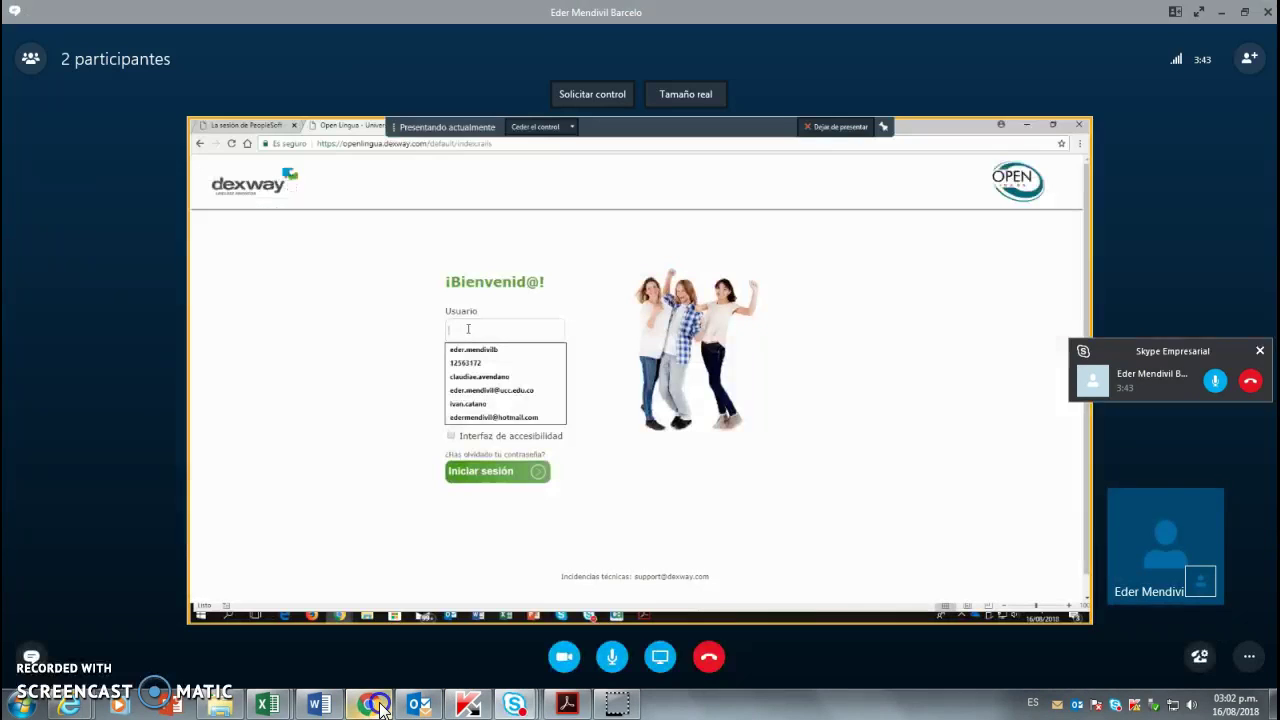
left_click(378, 706)
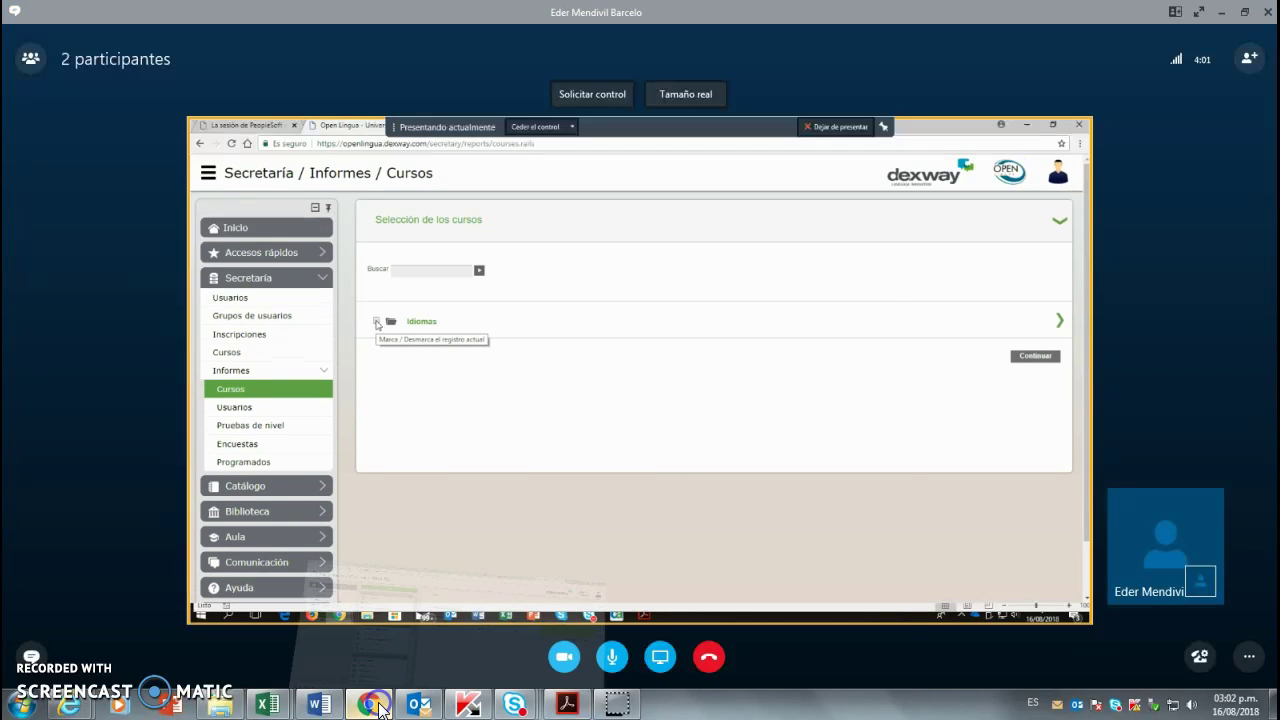
left_click(370, 705)
left_click(370, 705)
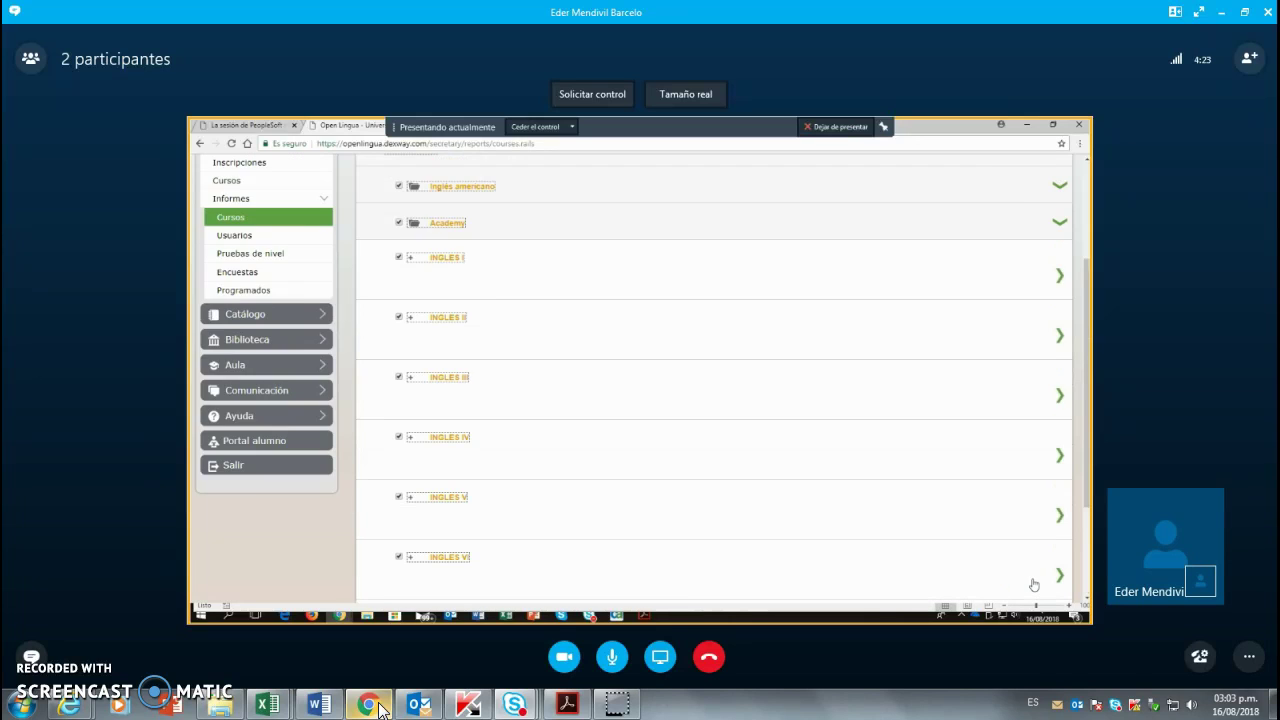
left_click(381, 709)
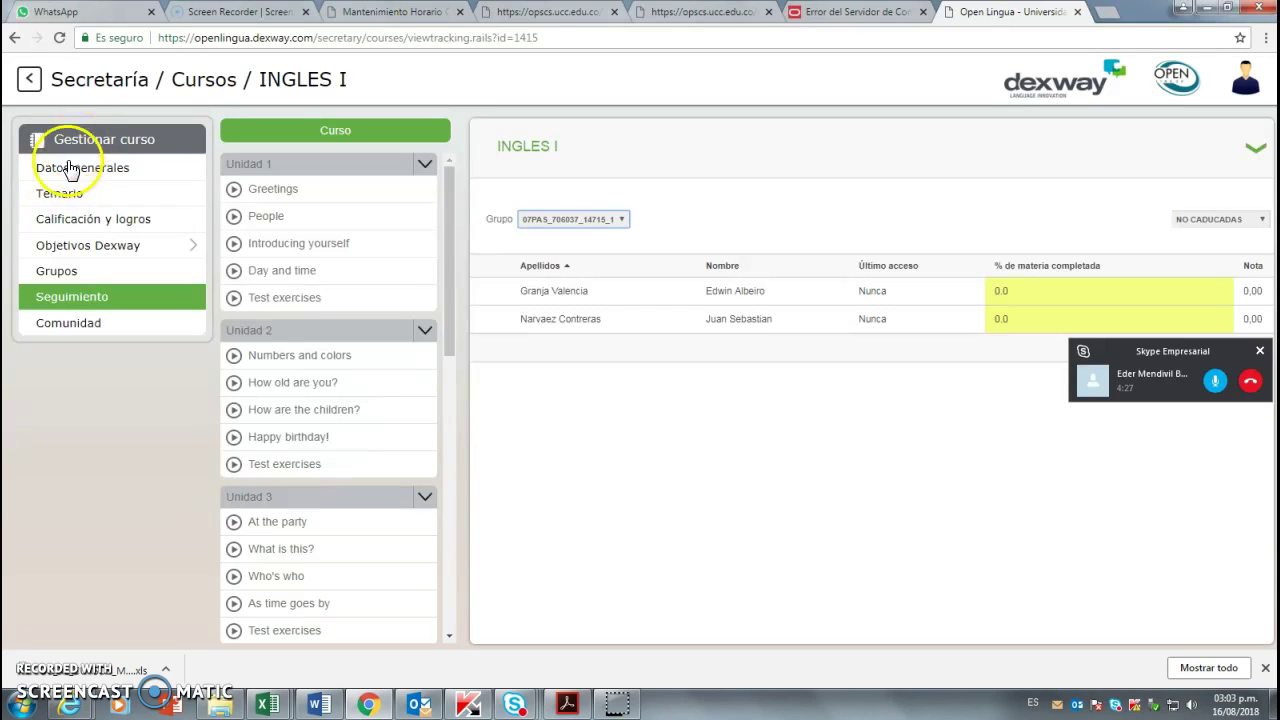
left_click(30, 77)
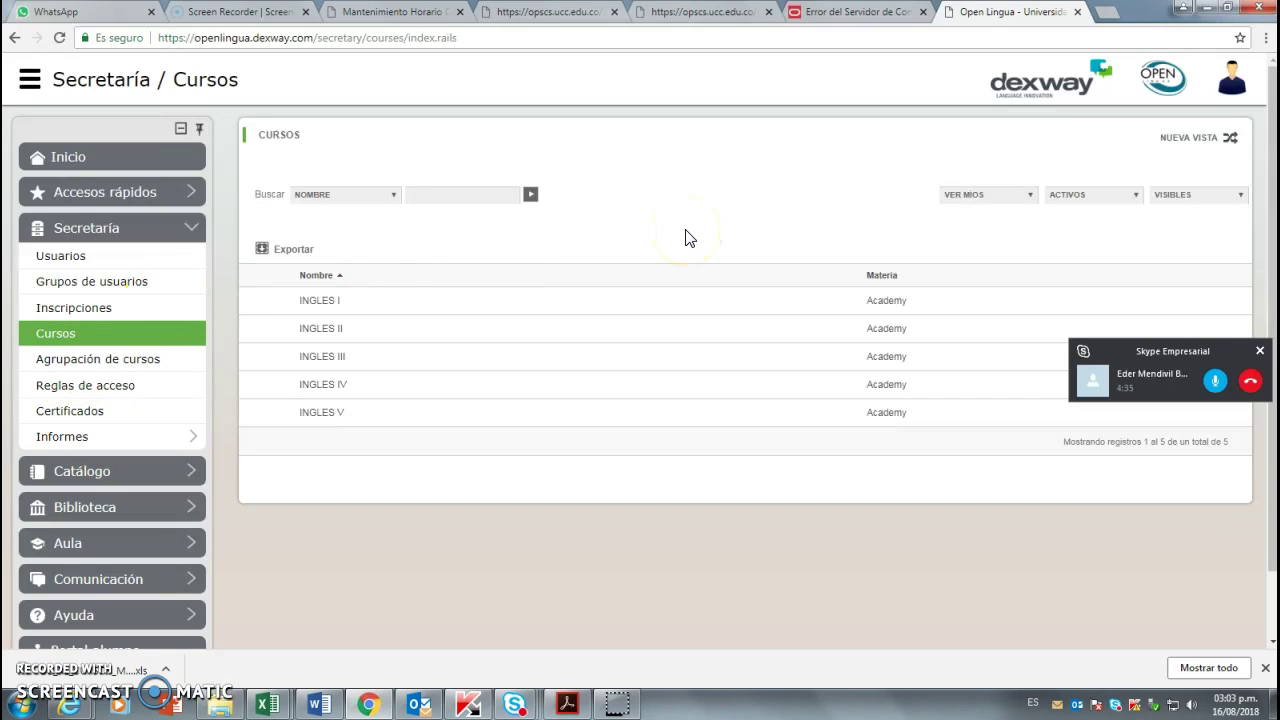
left_click(72, 330)
- Switch to the Skype Empresarial call and present the desktop, accepting that participants can see all screen content
left_click(368, 706)
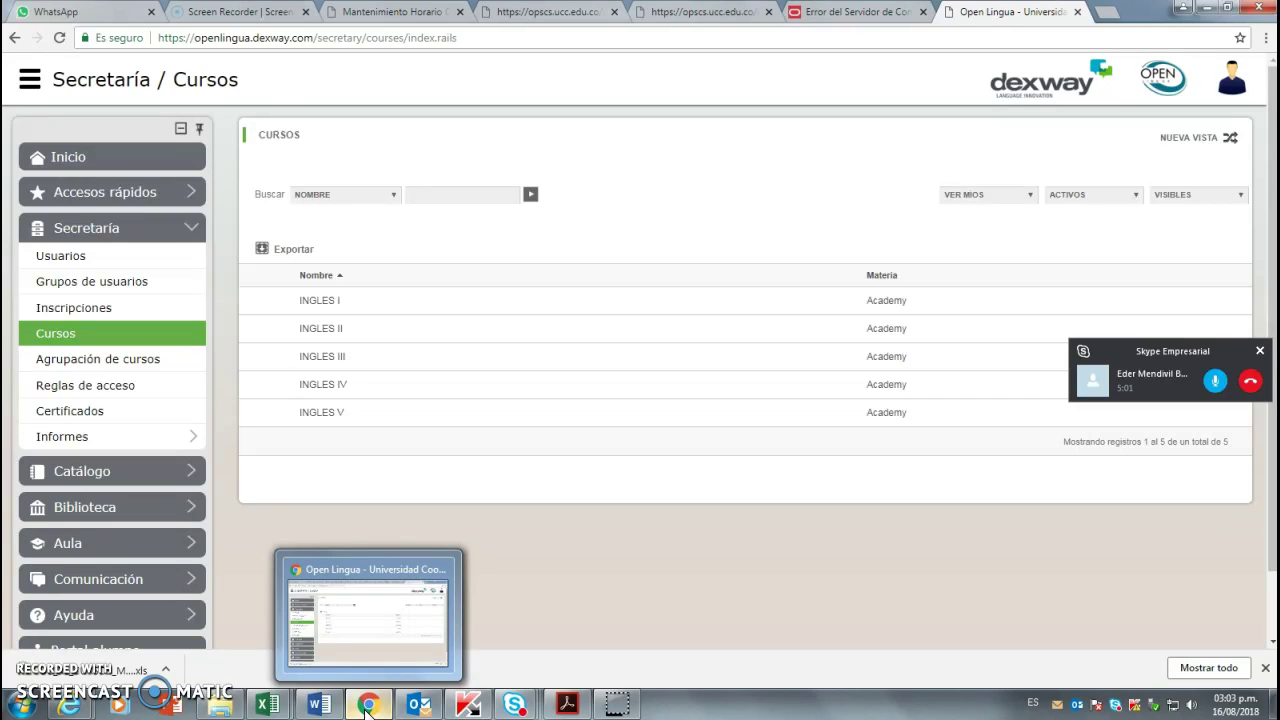
left_click(366, 708)
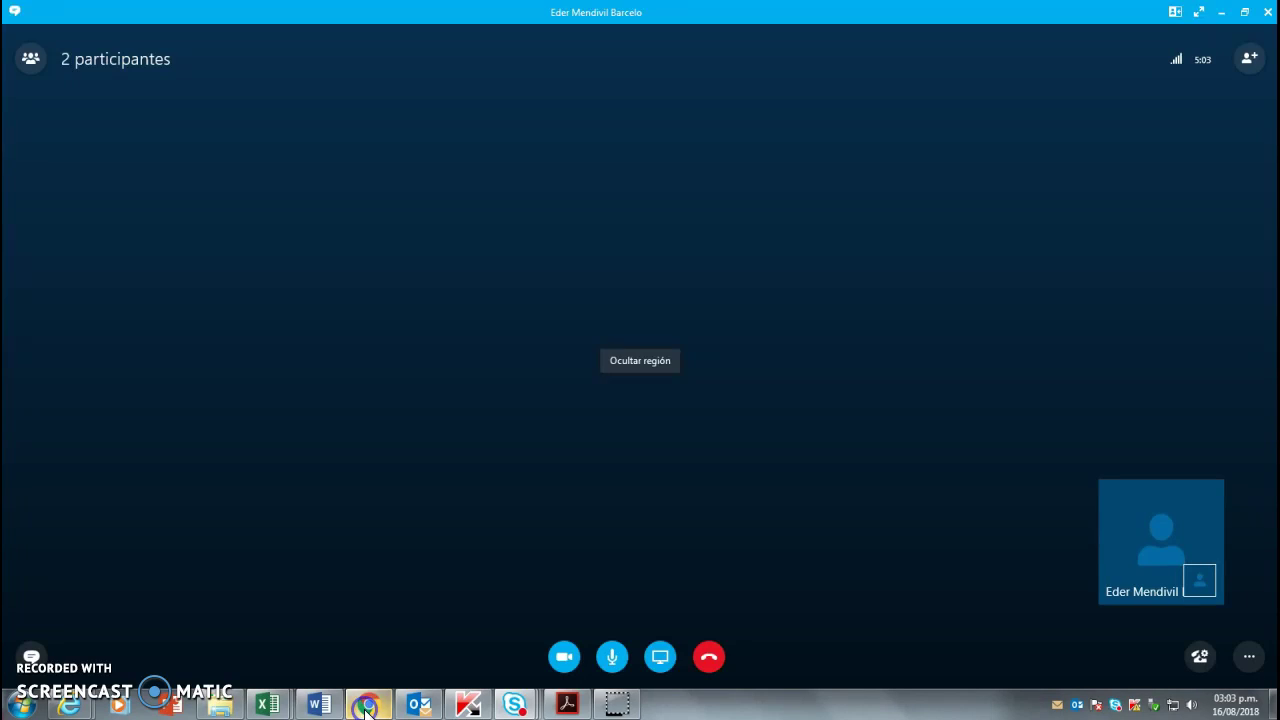
left_click(650, 660)
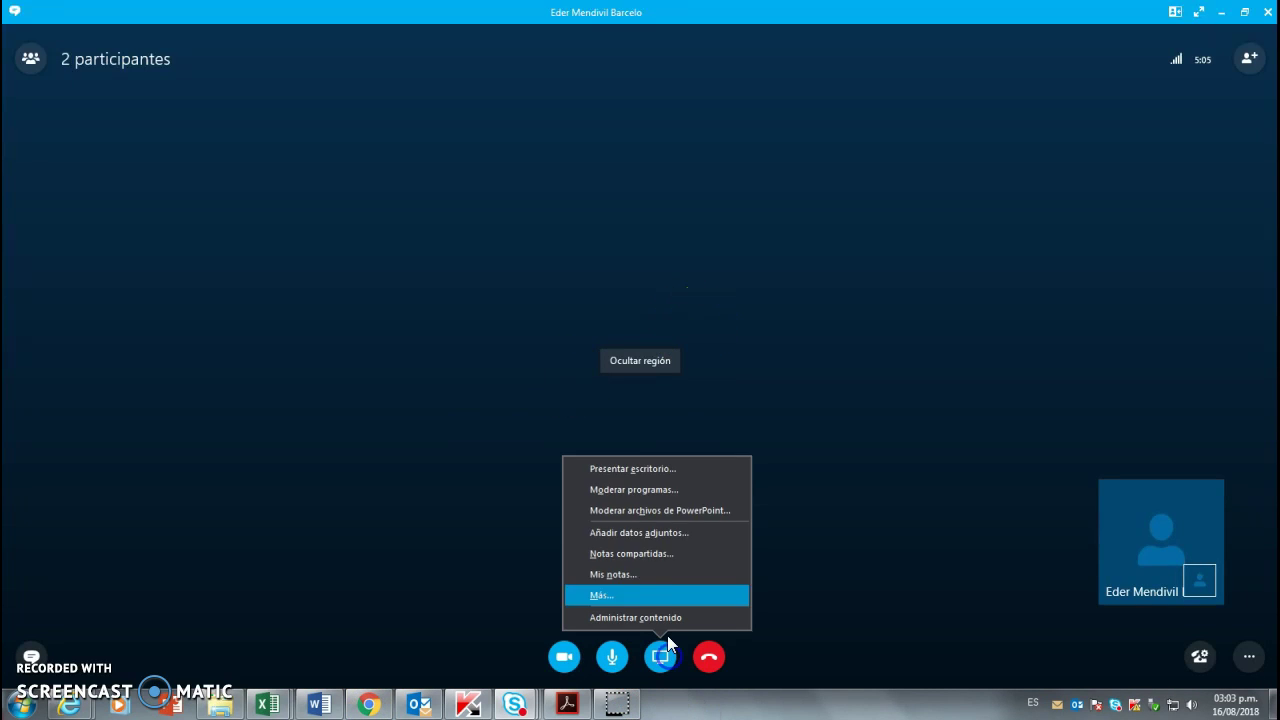
left_click(655, 474)
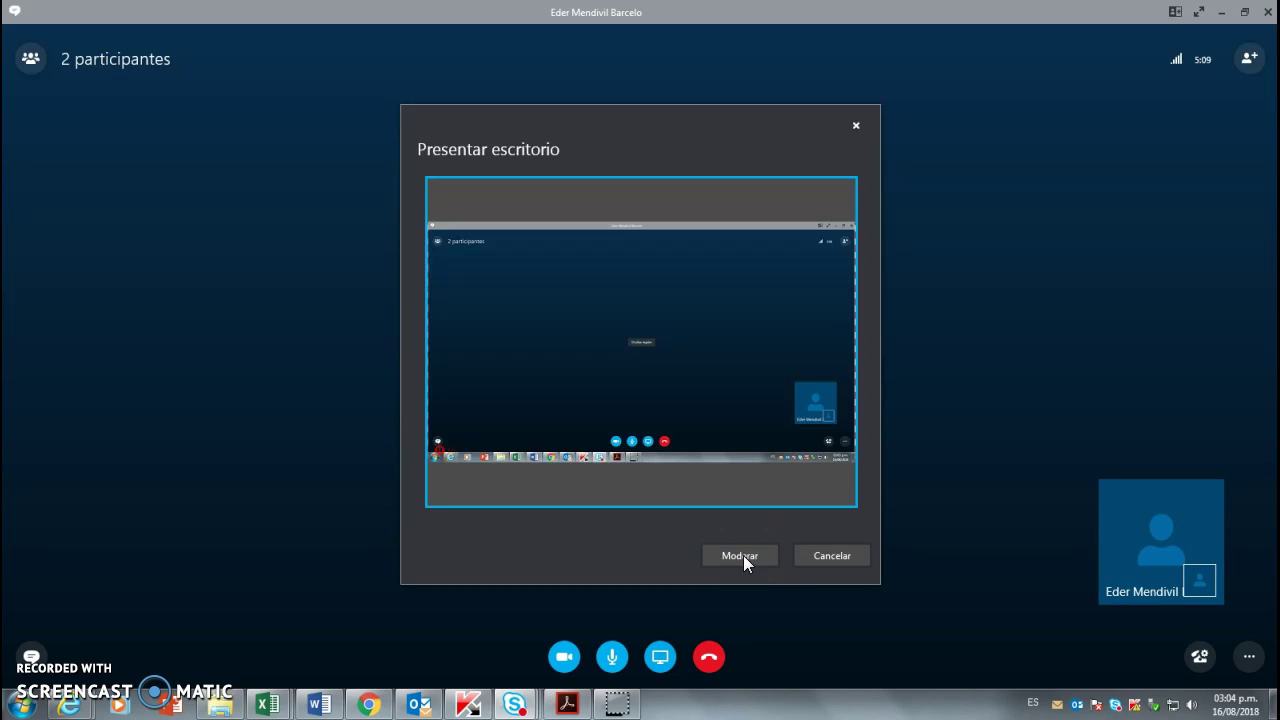
left_click(743, 555)
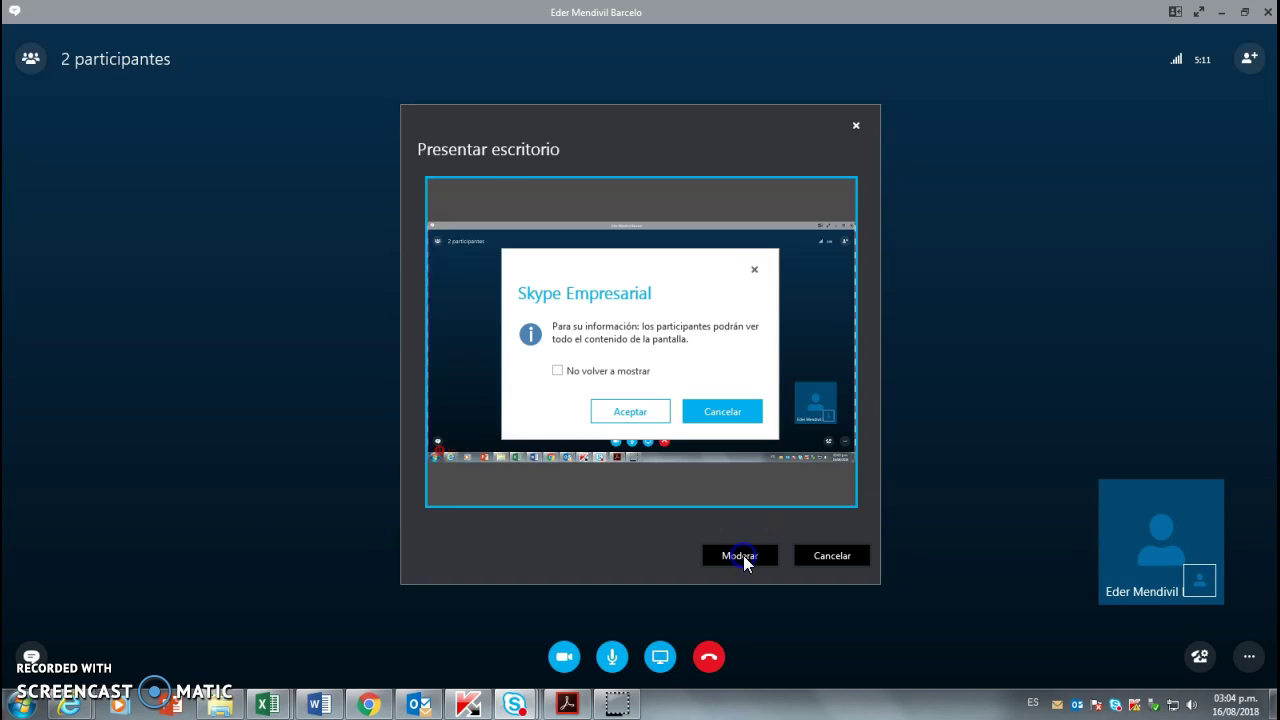
left_click(632, 414)
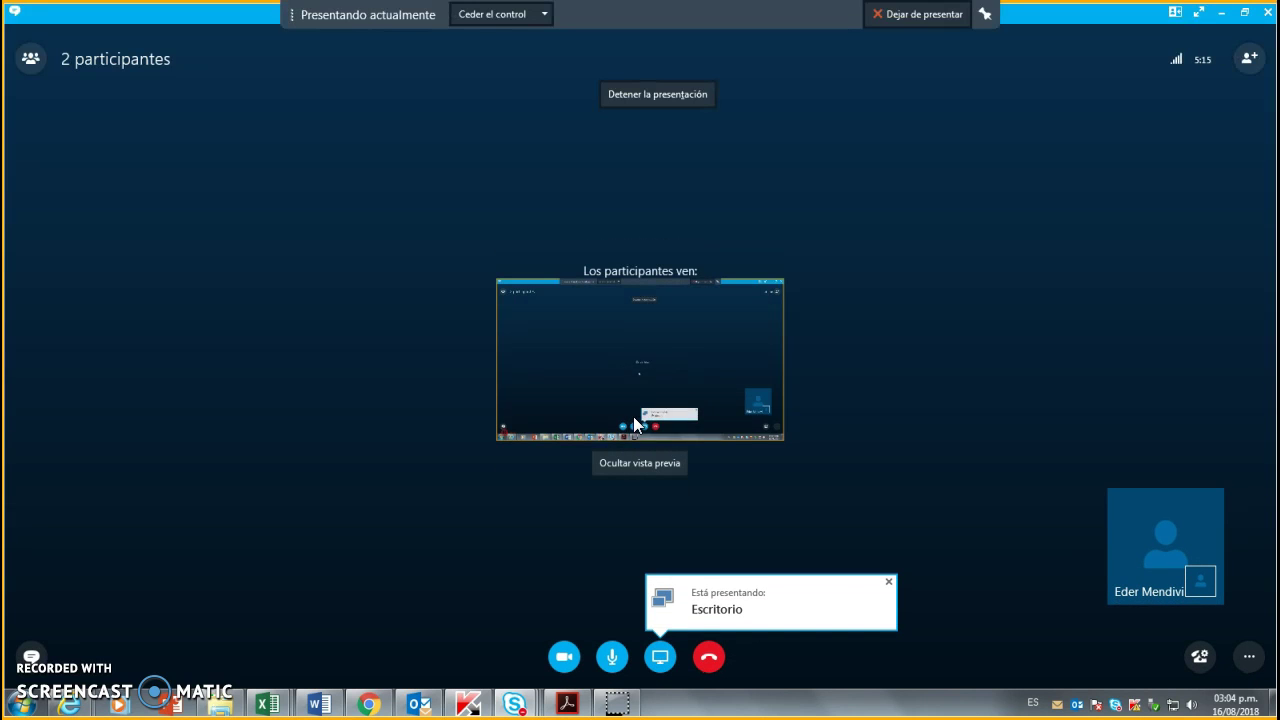
- Return to Open Lingua in Chrome, view the general data of the INGLES I course and go back to the course list
left_click(368, 702)
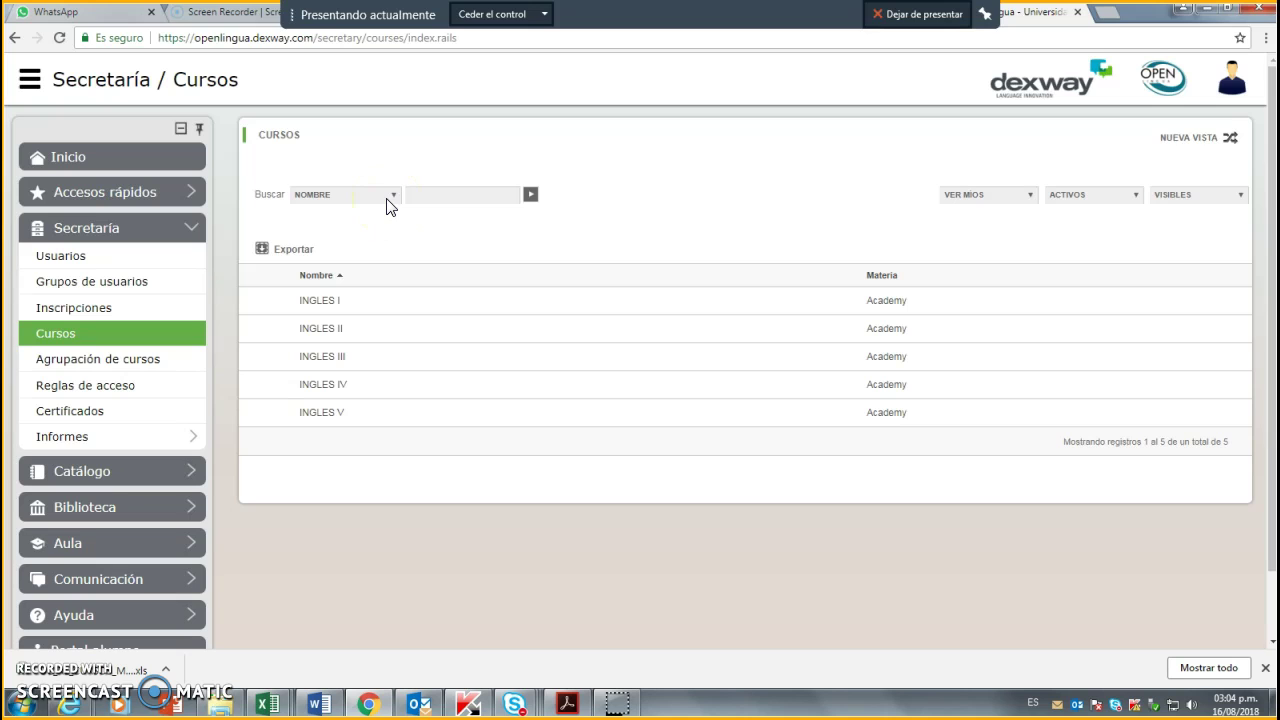
left_click(331, 307)
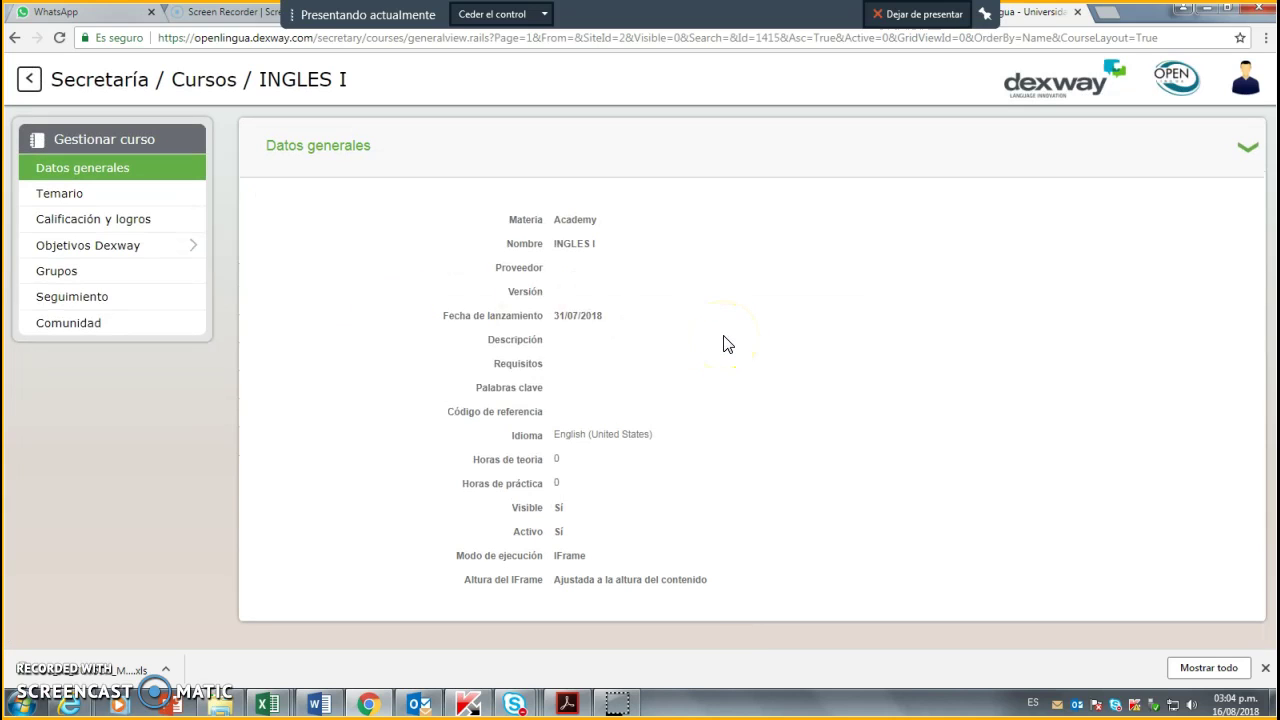
left_click(31, 79)
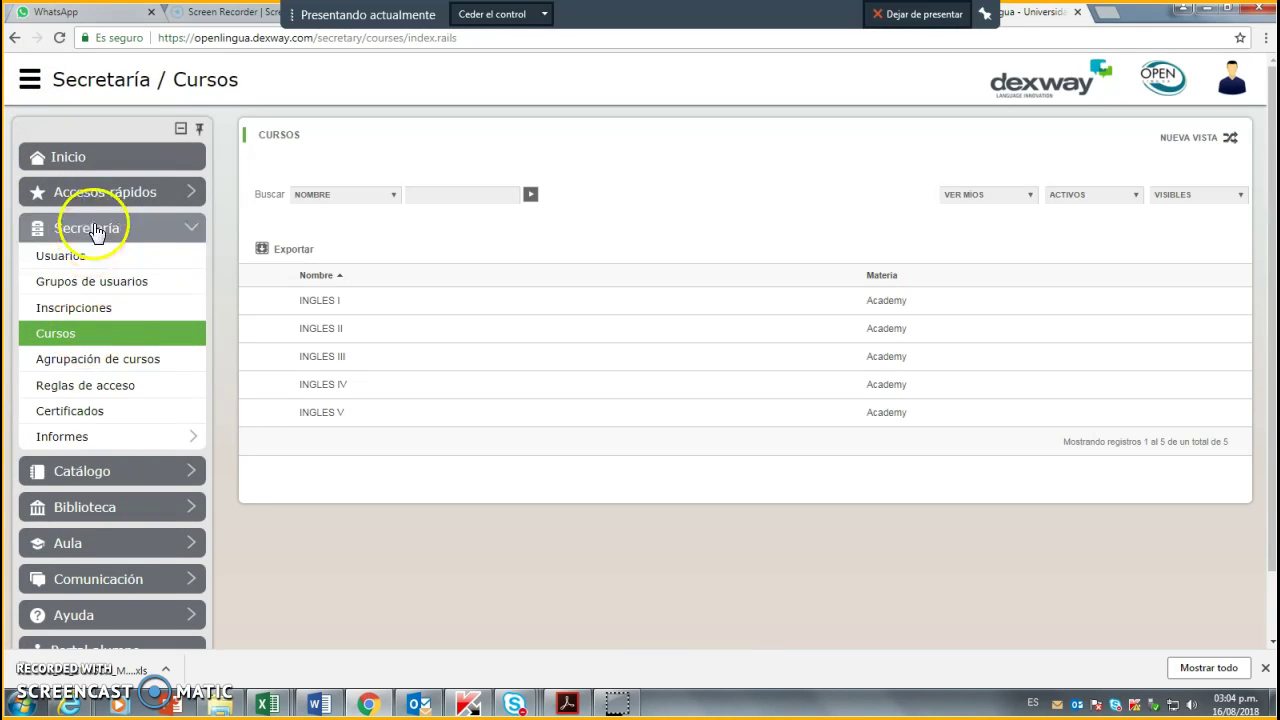
left_click(79, 336)
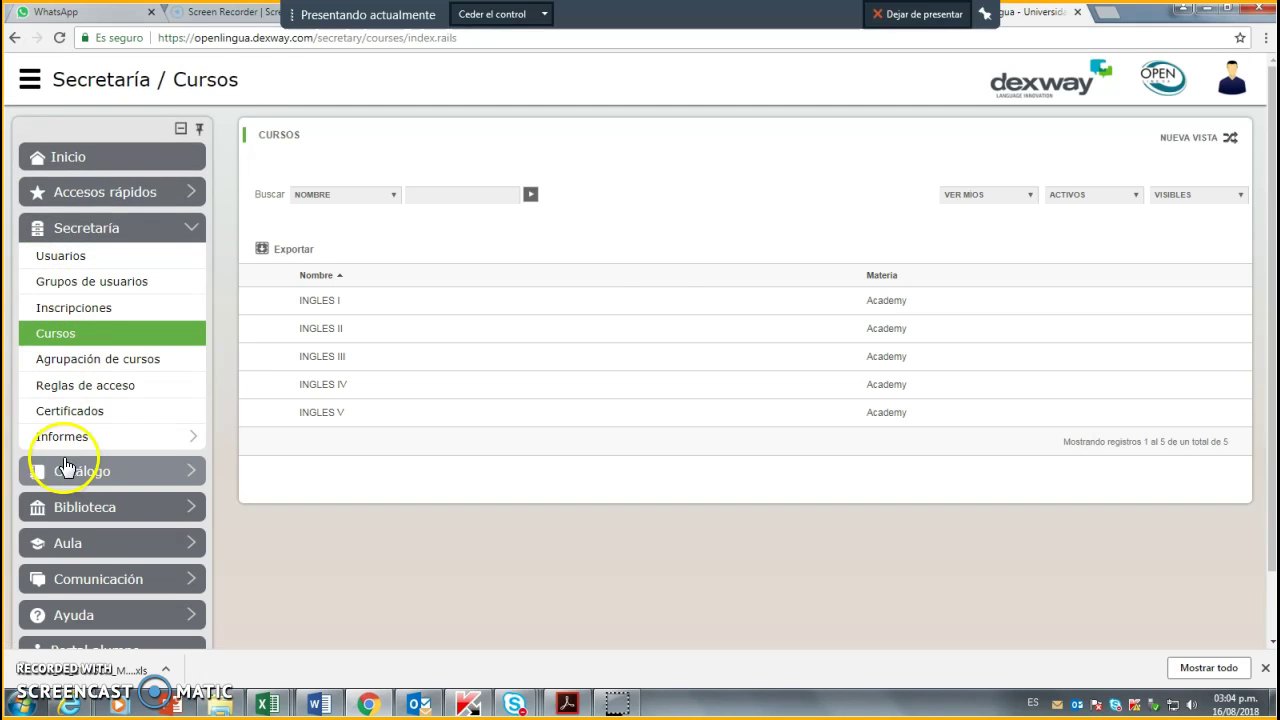
- Start a Cursos report under Secretaría's Informes, selecting the whole Idiomas category, and continue to its parameters
left_click(62, 438)
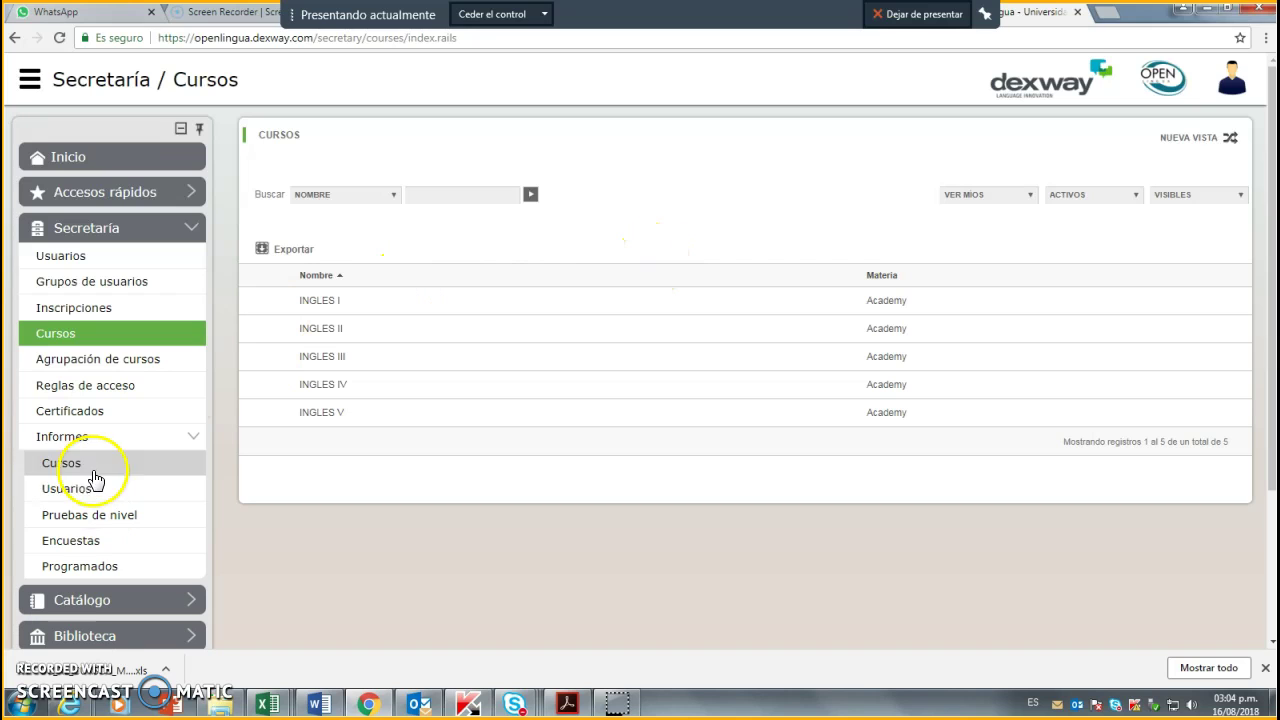
left_click(82, 468)
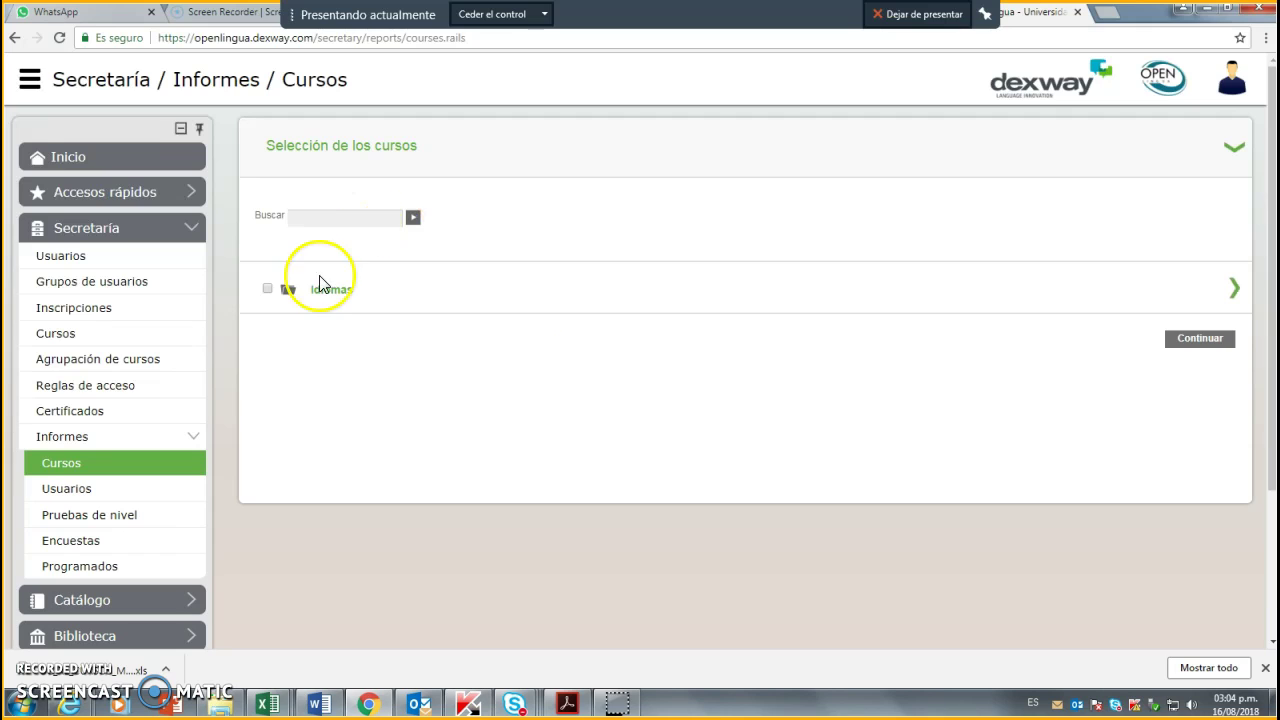
left_click(322, 296)
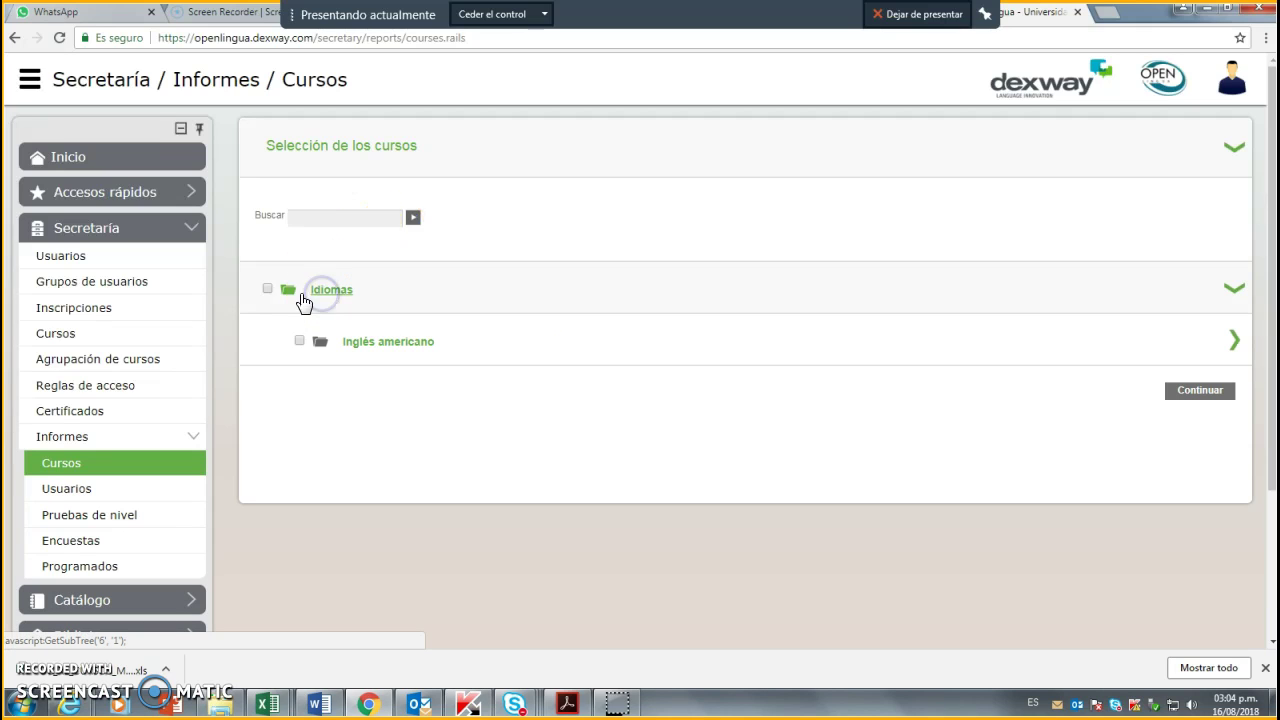
left_click(267, 289)
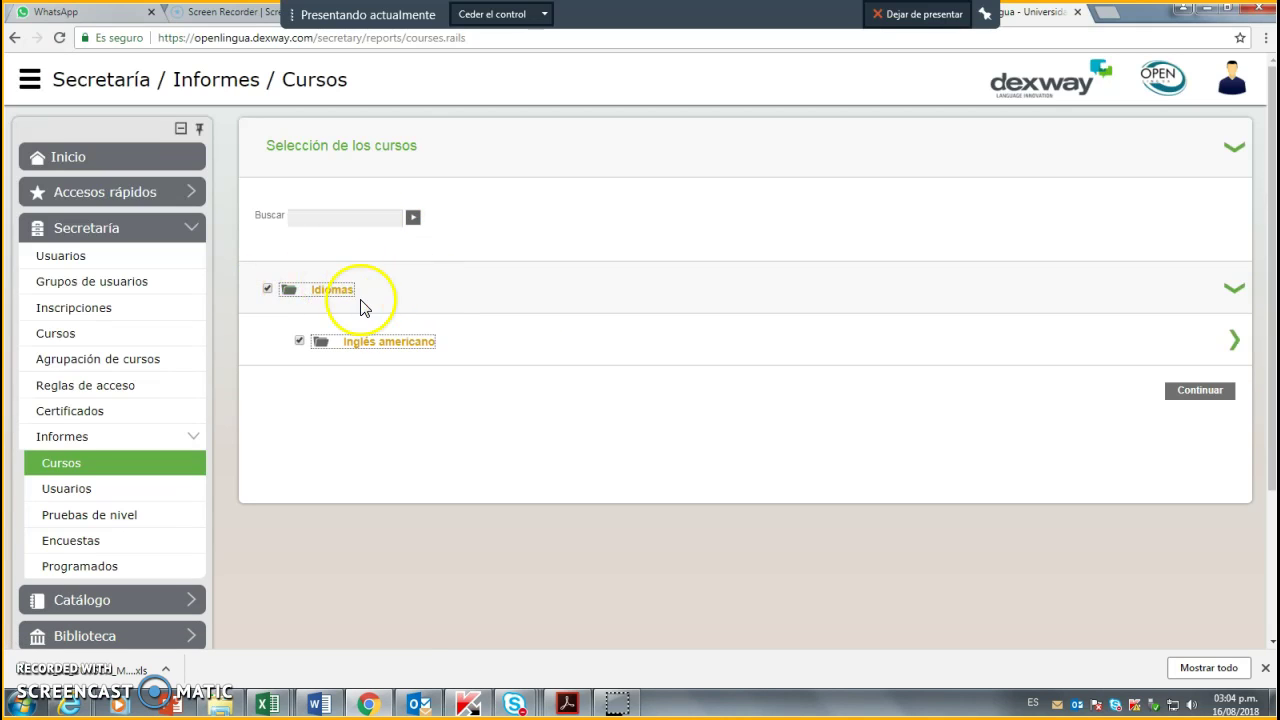
left_click(1192, 394)
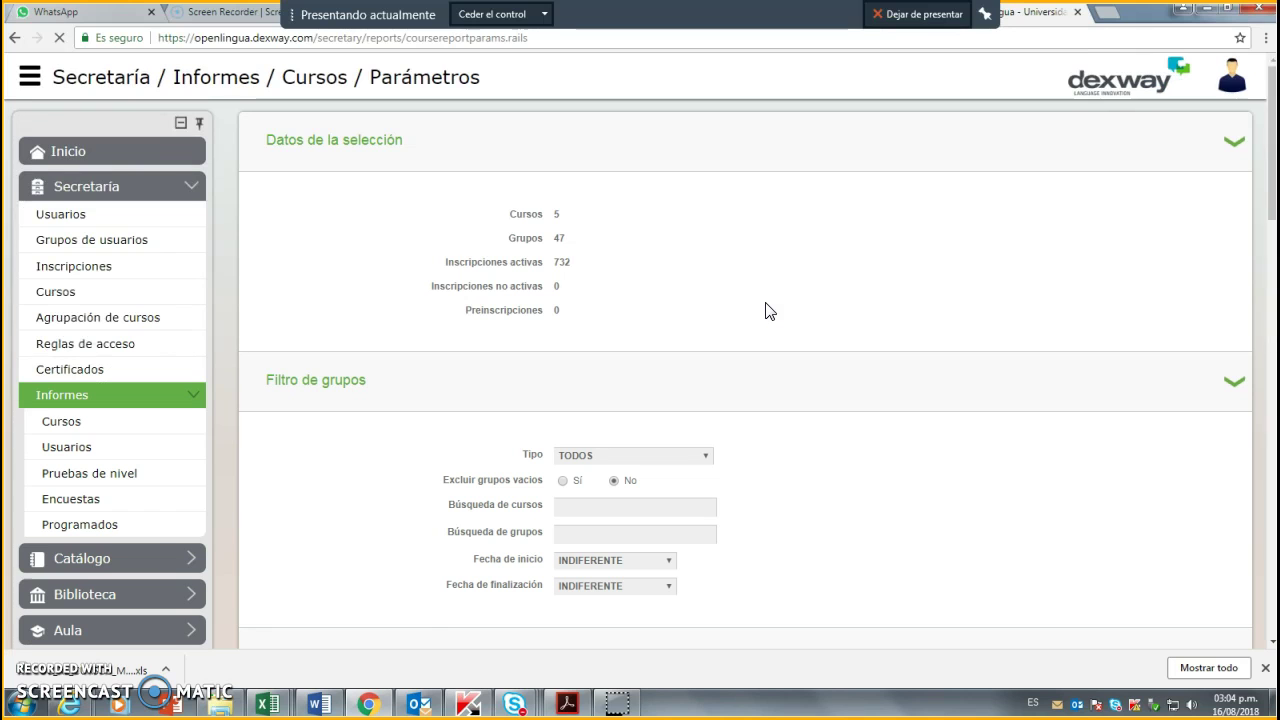
- Include Descripción and Estadísticas for both the course data and the group data in the report
scroll(769, 311, "down", 3)
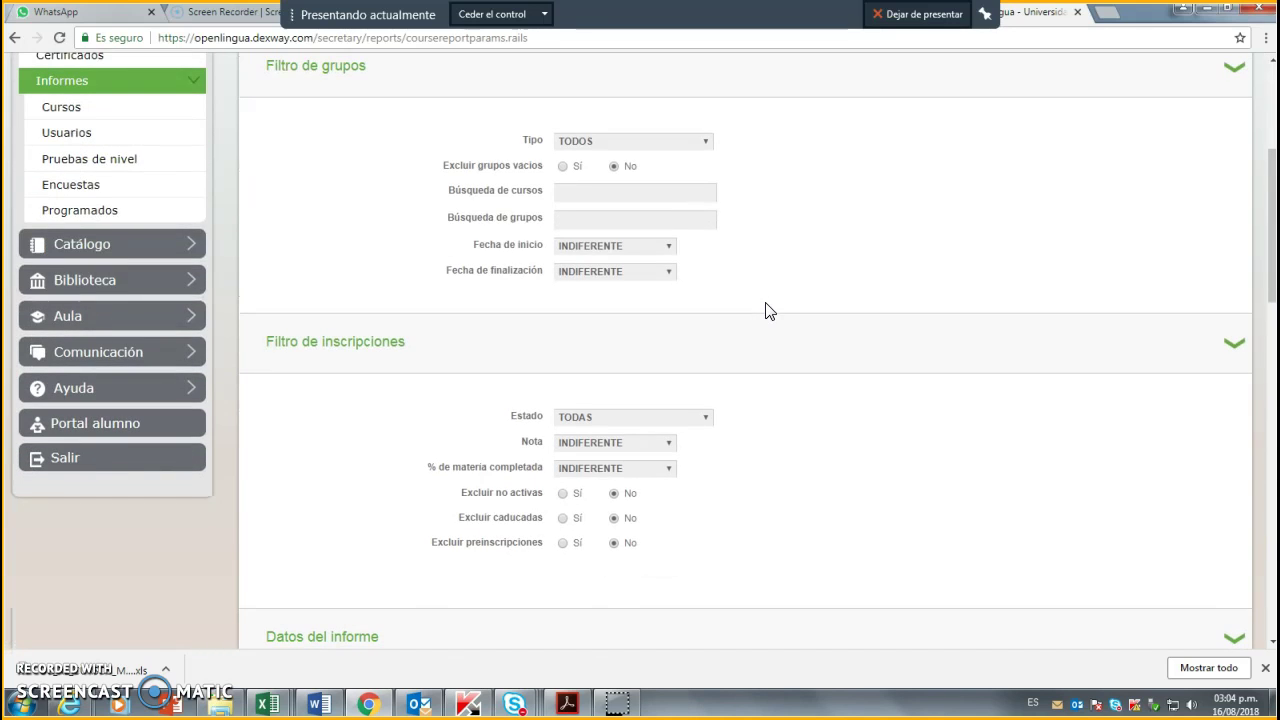
scroll(769, 311, "up", 3)
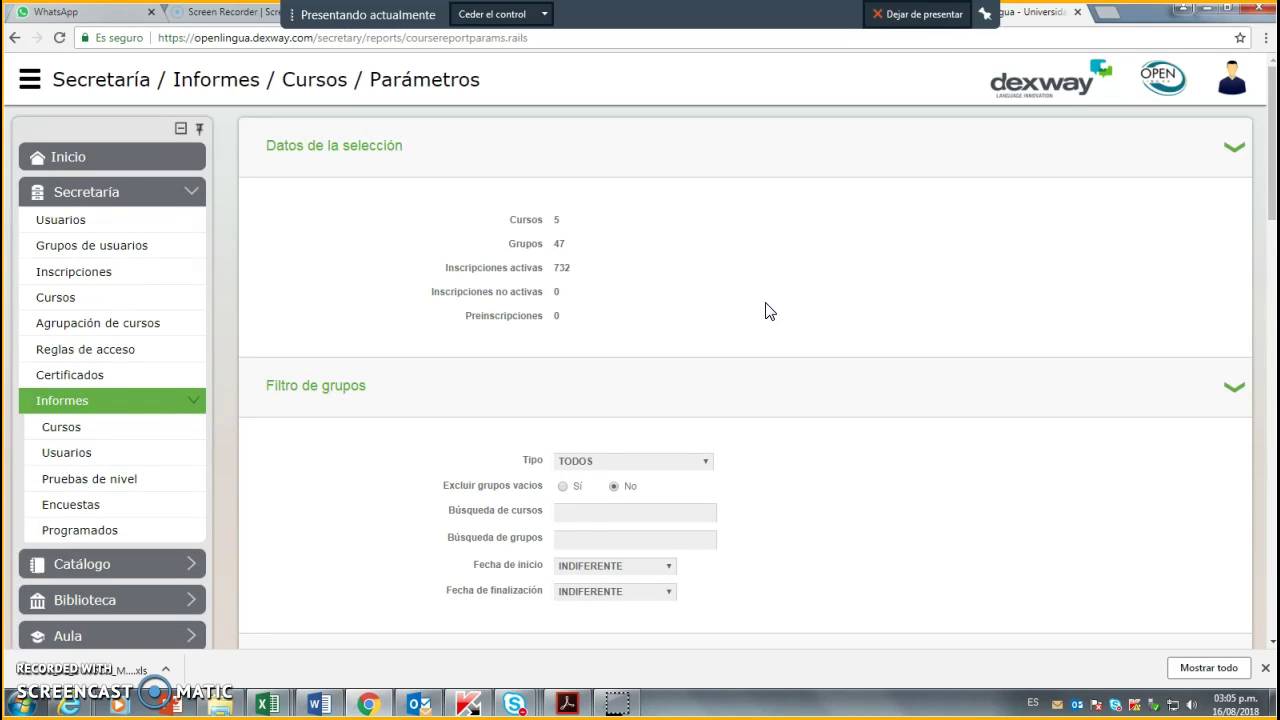
scroll(769, 311, "down", 5)
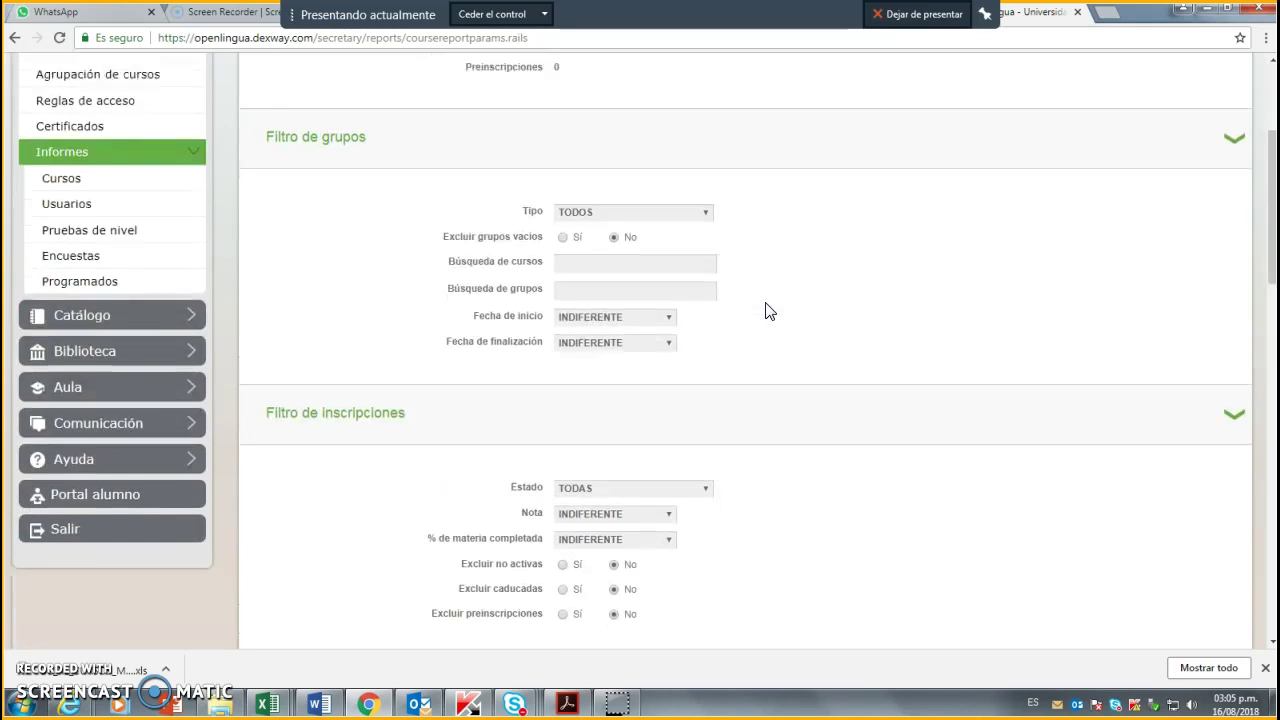
scroll(769, 311, "down", 3)
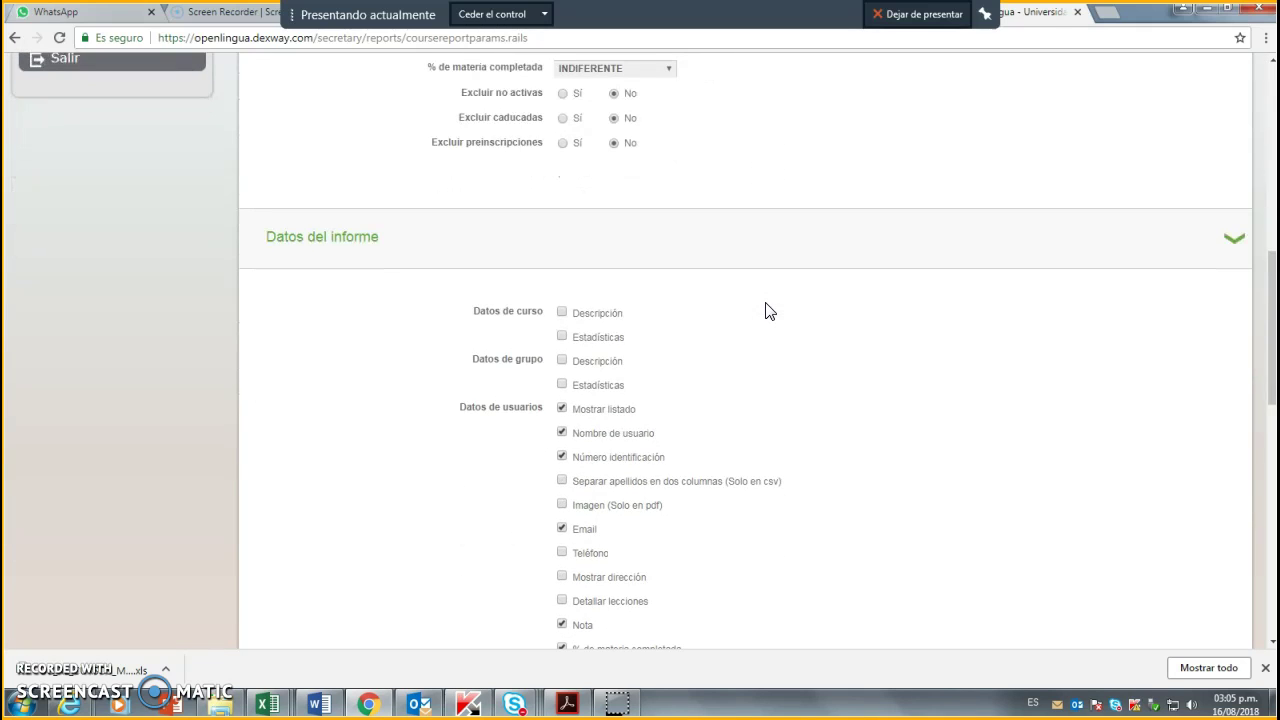
scroll(769, 311, "down", 1)
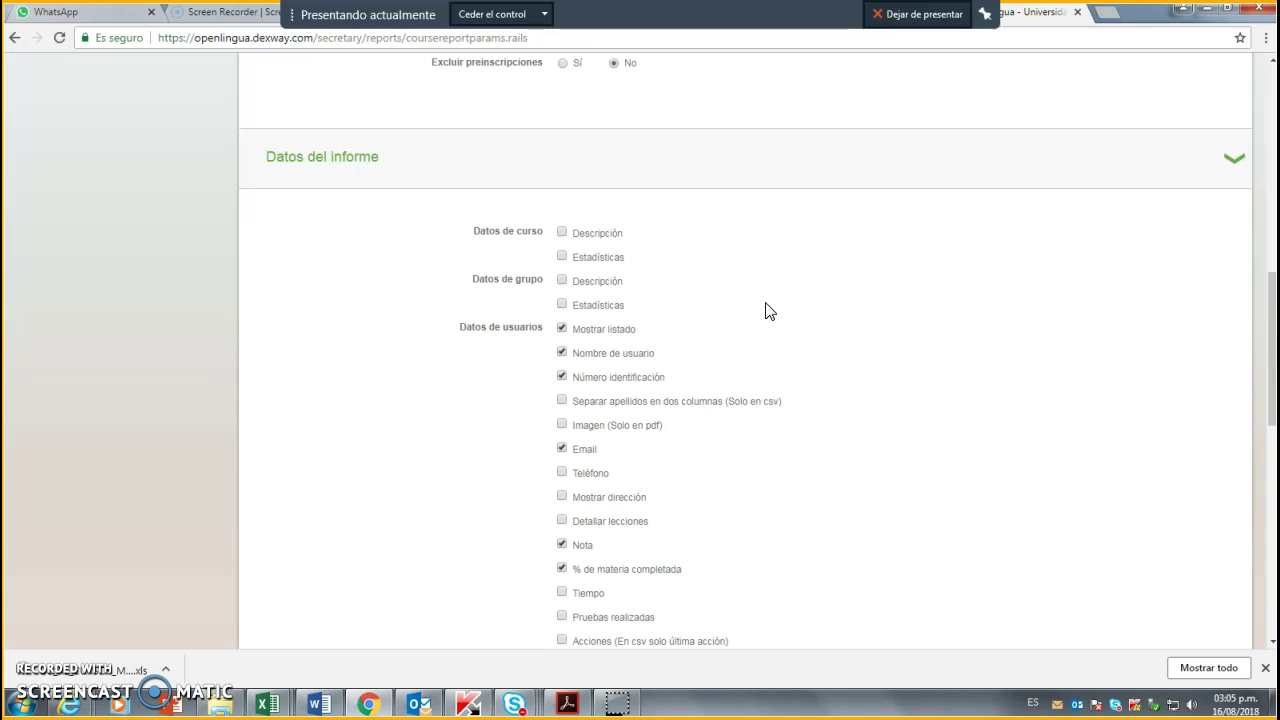
left_click(562, 281)
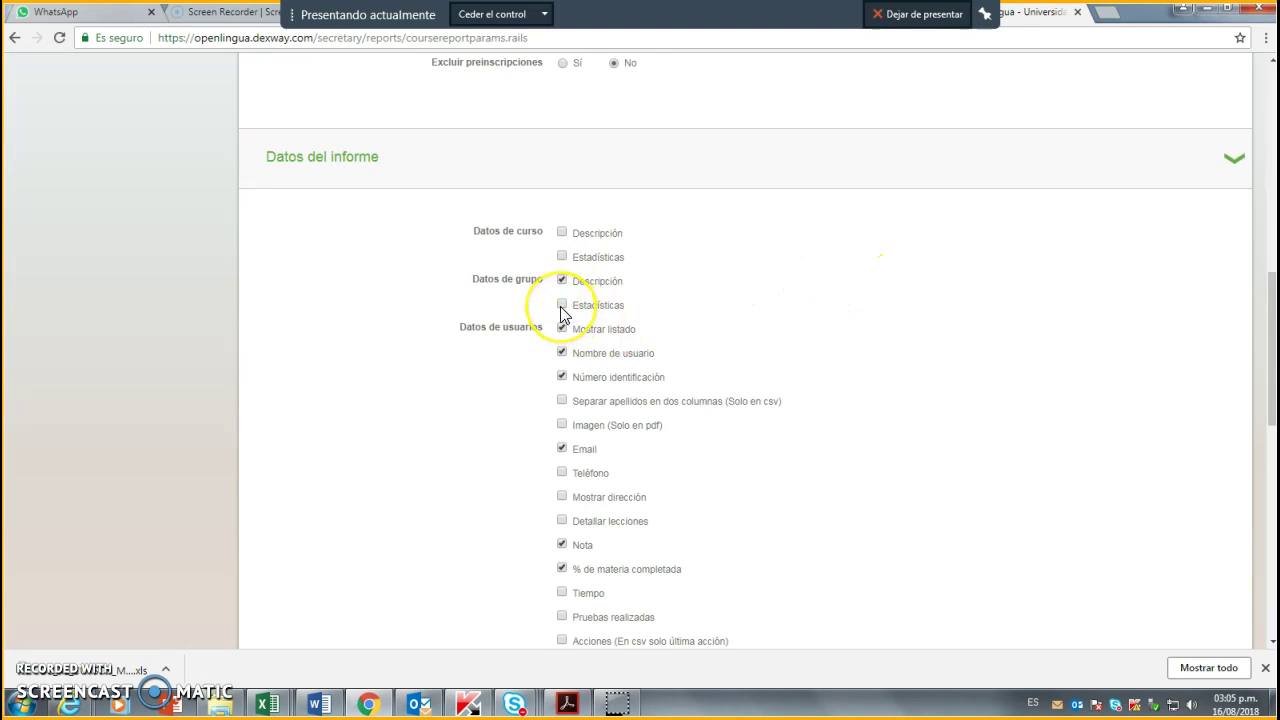
left_click(562, 305)
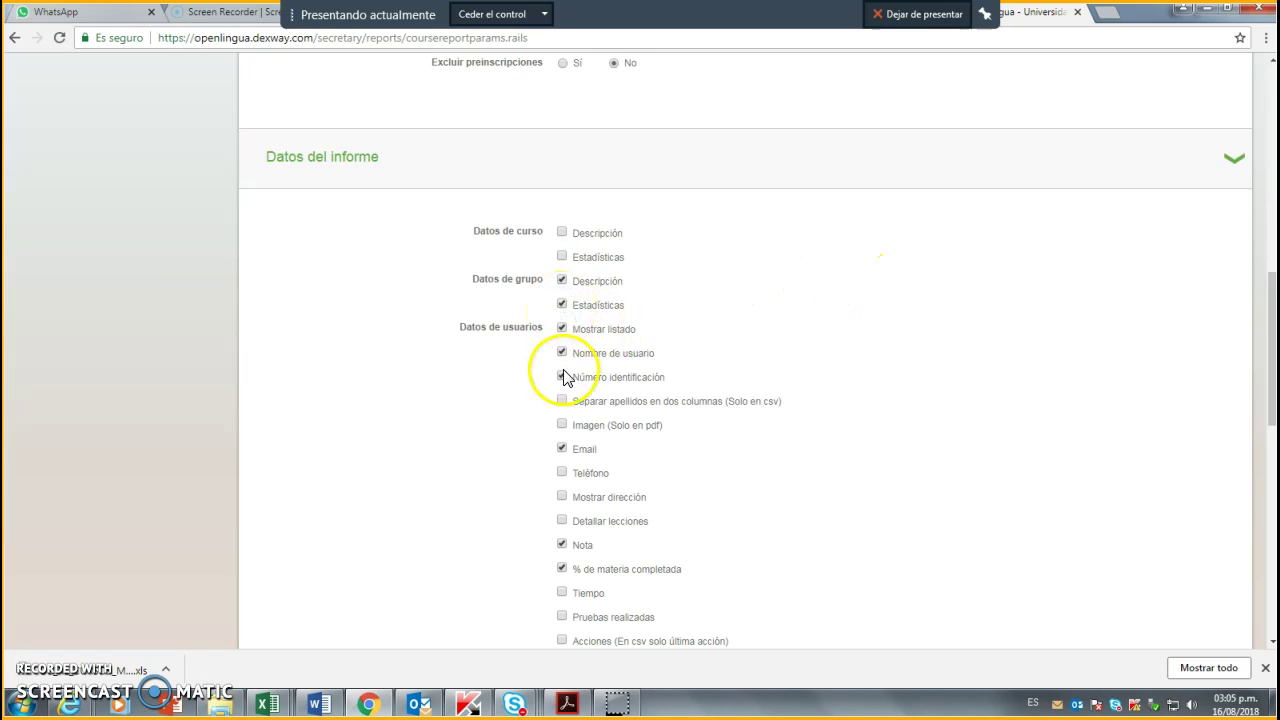
left_click(562, 257)
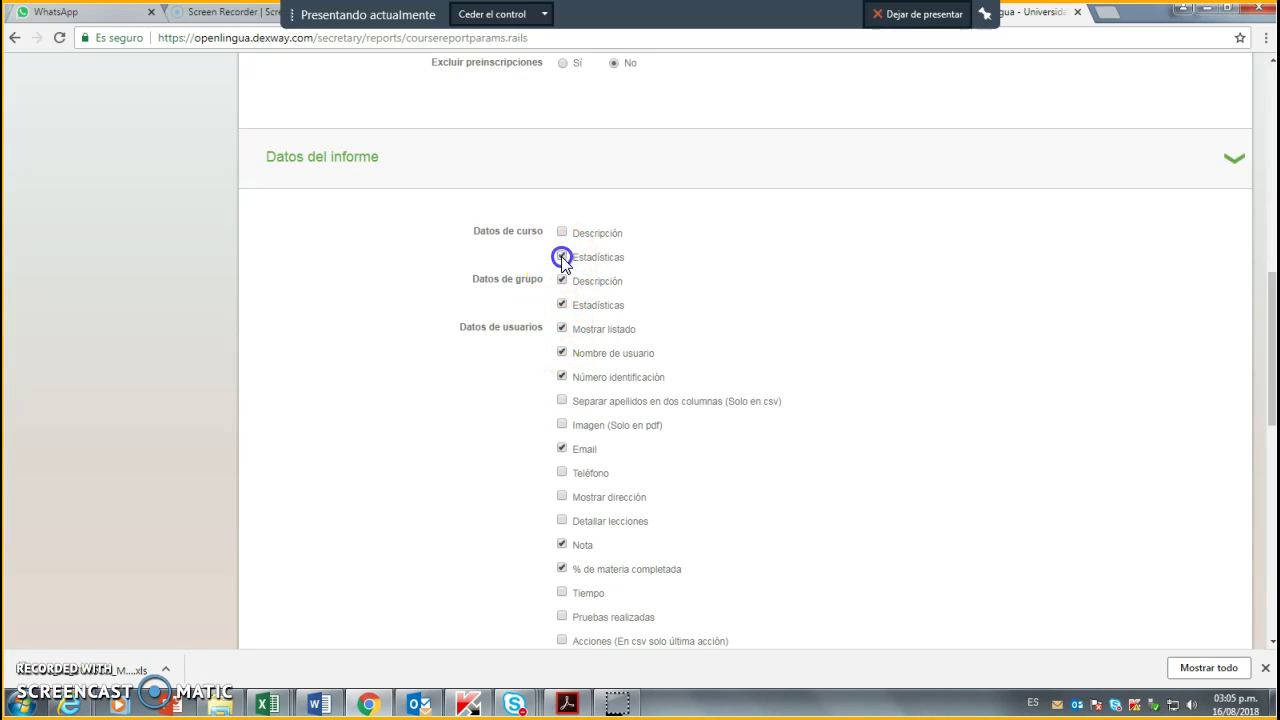
left_click(562, 233)
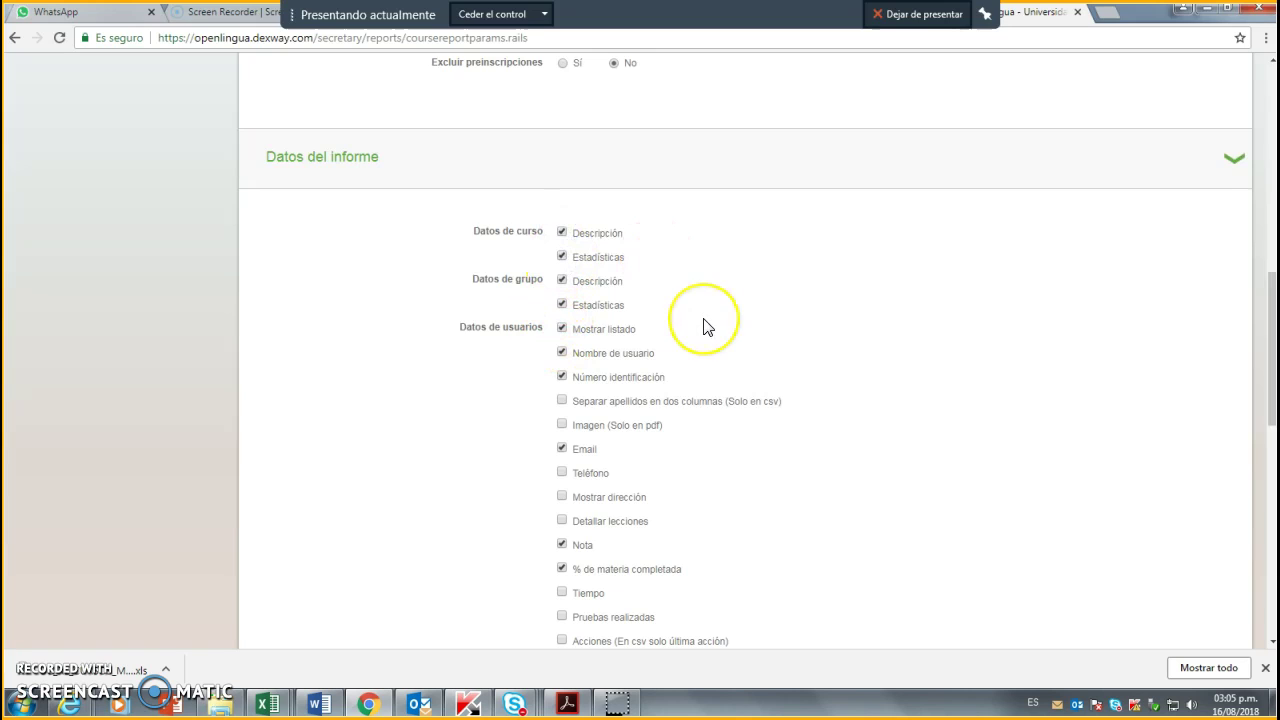
- Enable separating surnames into two columns in the report's user data
scroll(704, 326, "down", 1)
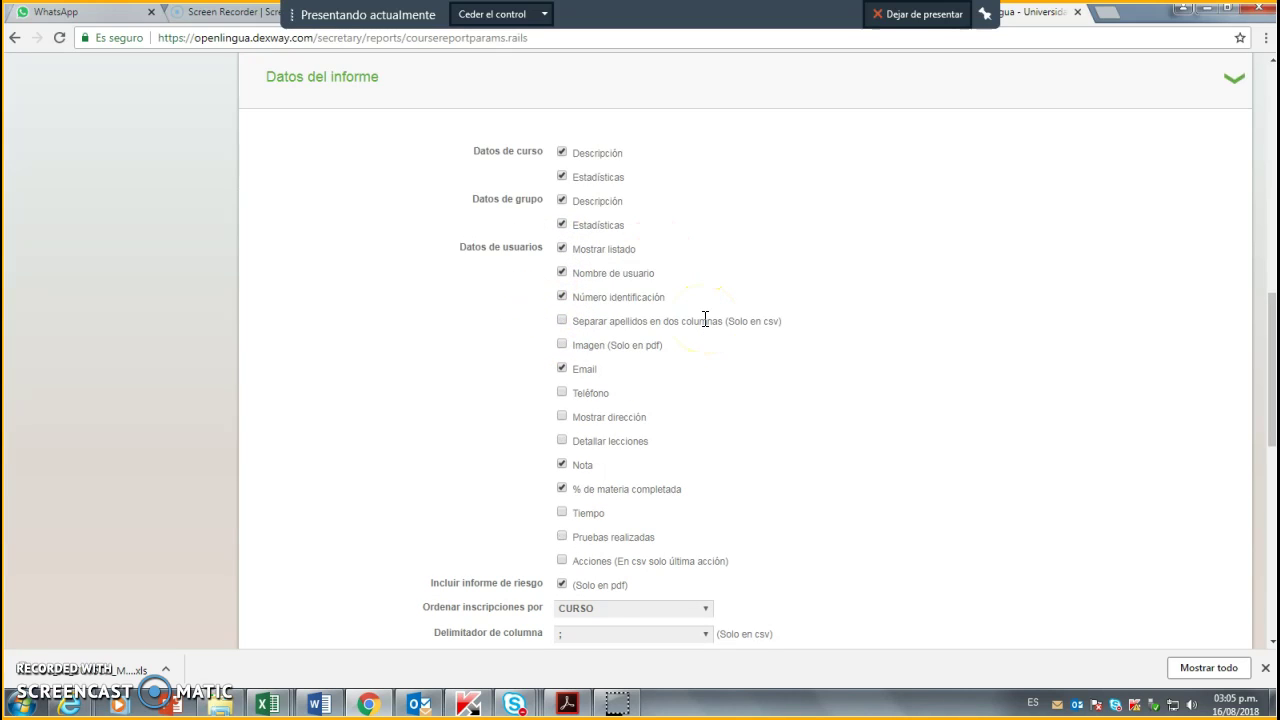
left_click(562, 321)
scroll(740, 437, "down", 5)
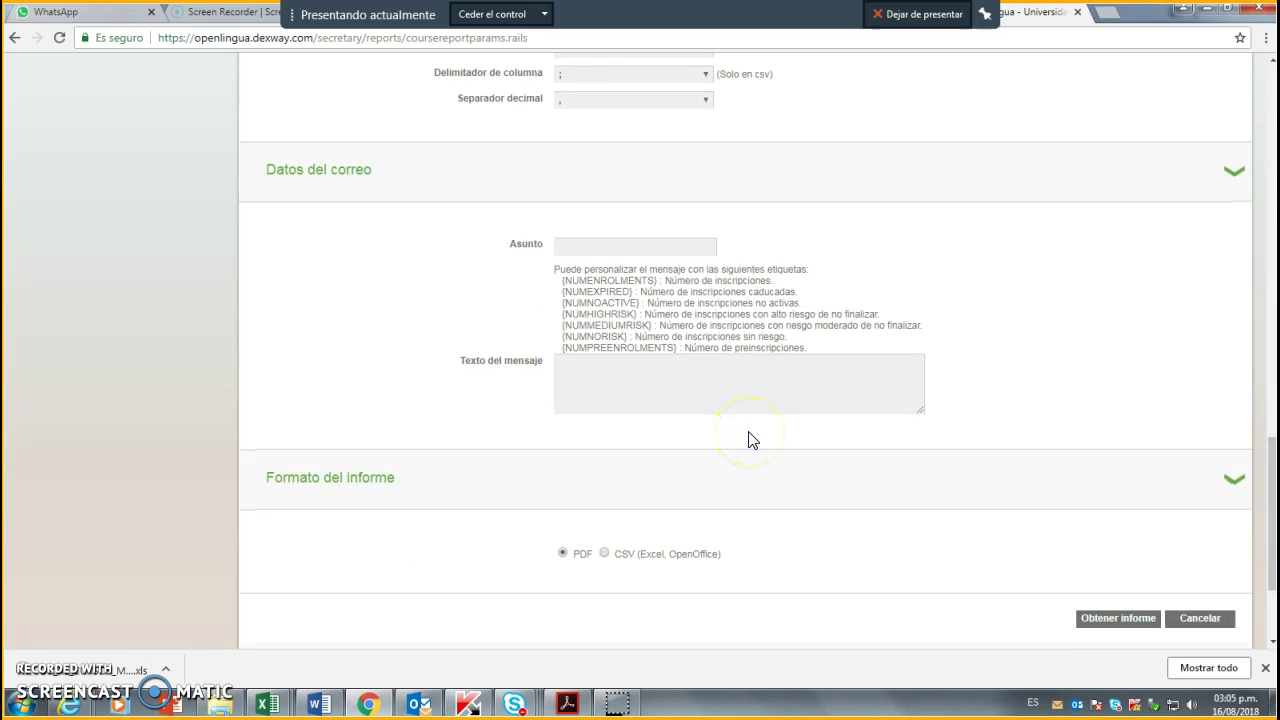
- Set the report format to CSV (Excel, OpenOffice) and request the course report
scroll(750, 432, "up", 2)
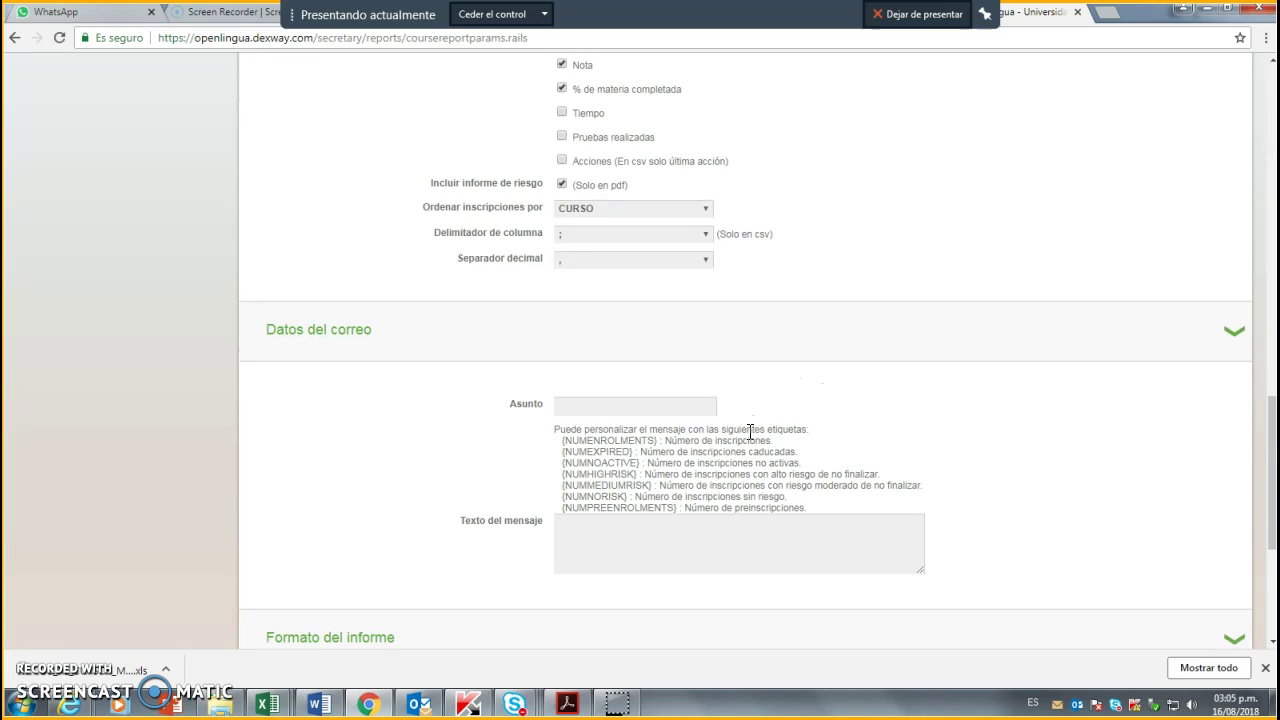
scroll(750, 432, "down", 2)
scroll(749, 437, "up", 3)
scroll(749, 437, "down", 5)
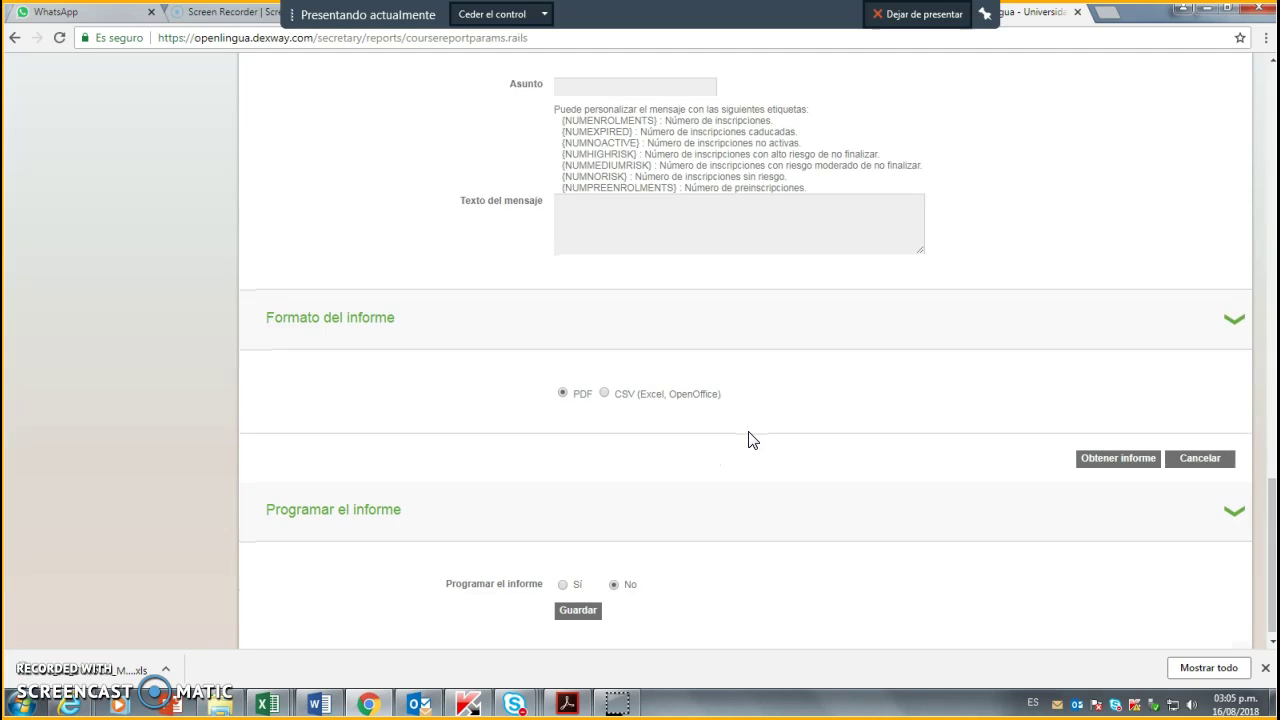
scroll(753, 440, "down", 1)
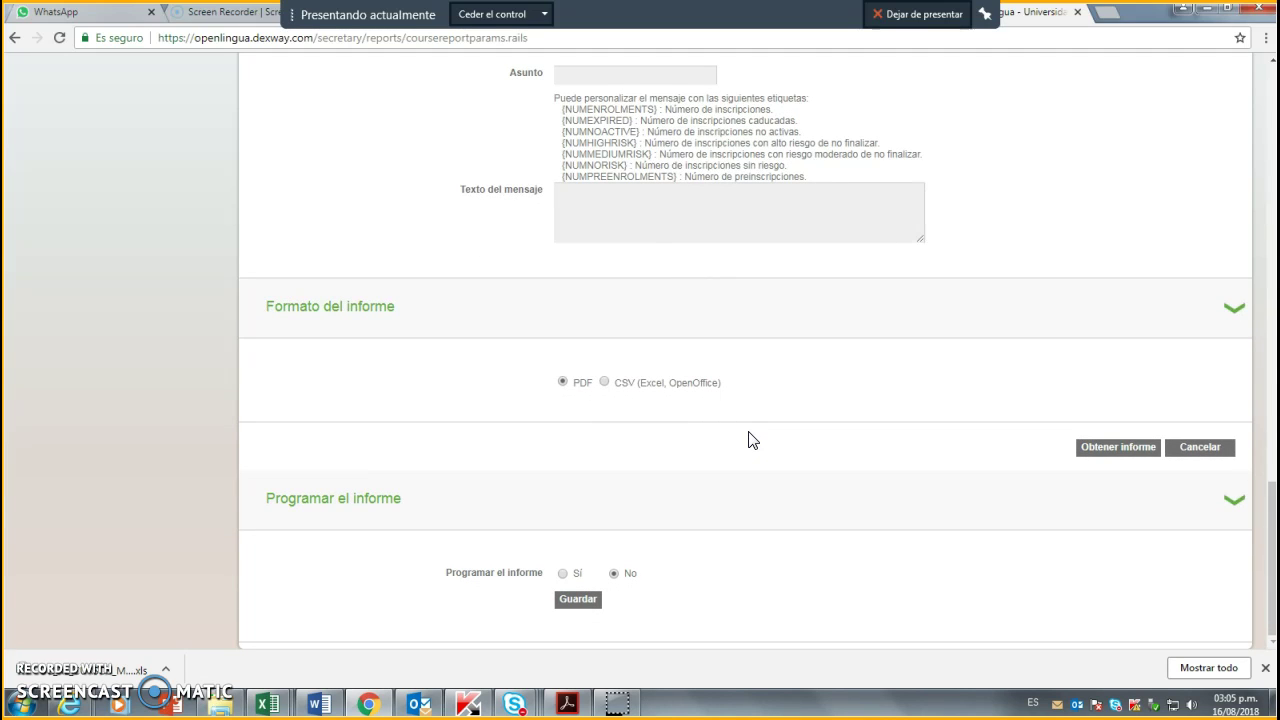
left_click(604, 381)
left_click(1110, 458)
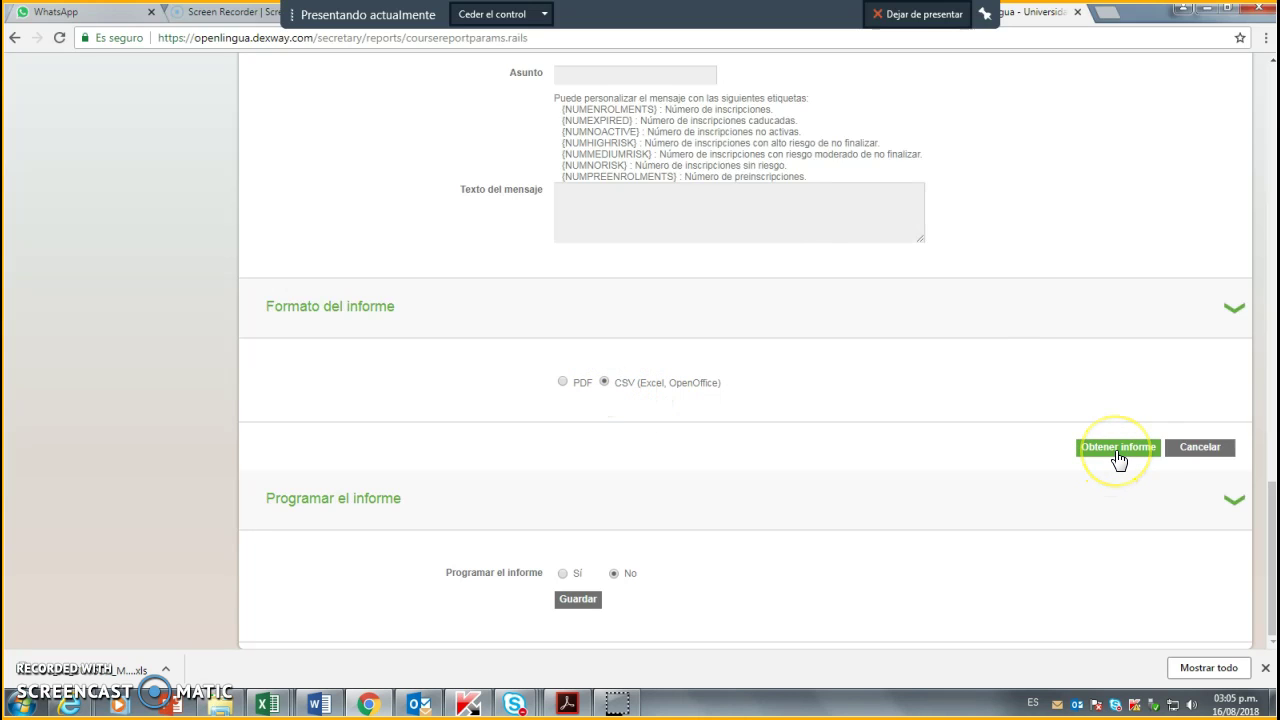
left_click(1117, 450)
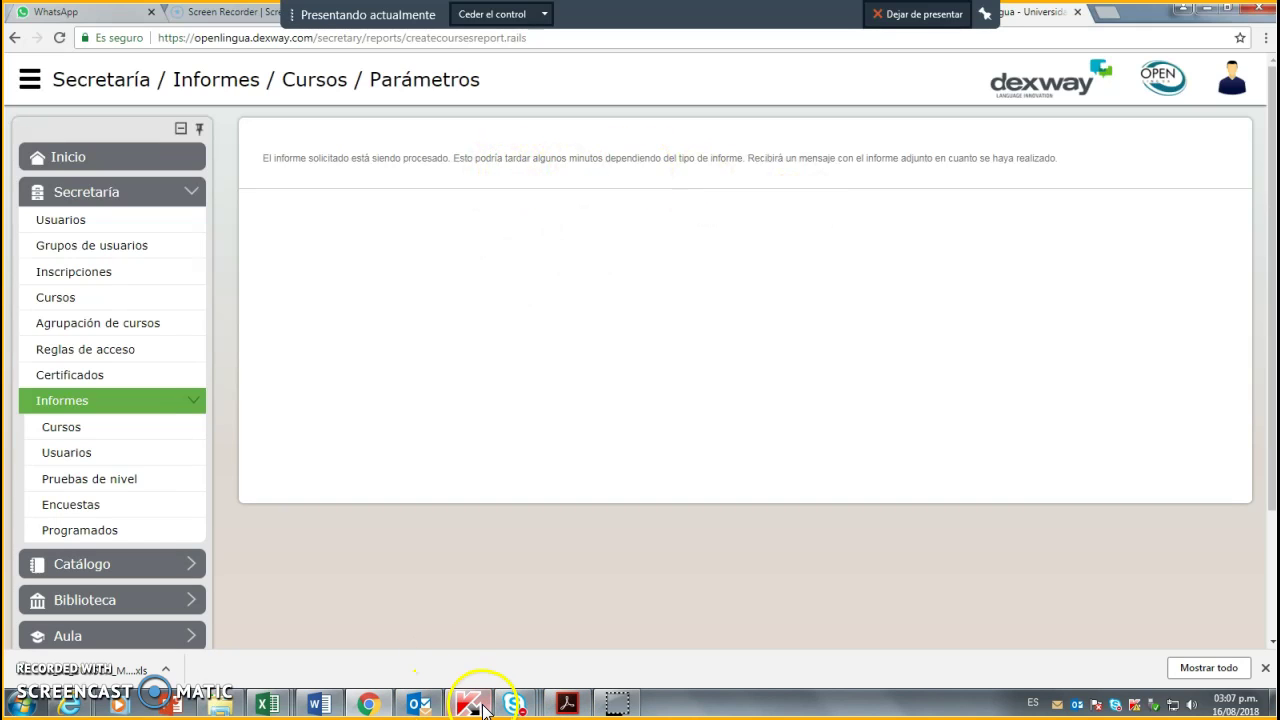
- Switch to the Skype call window
mouse_move(513, 705)
left_click(625, 625)
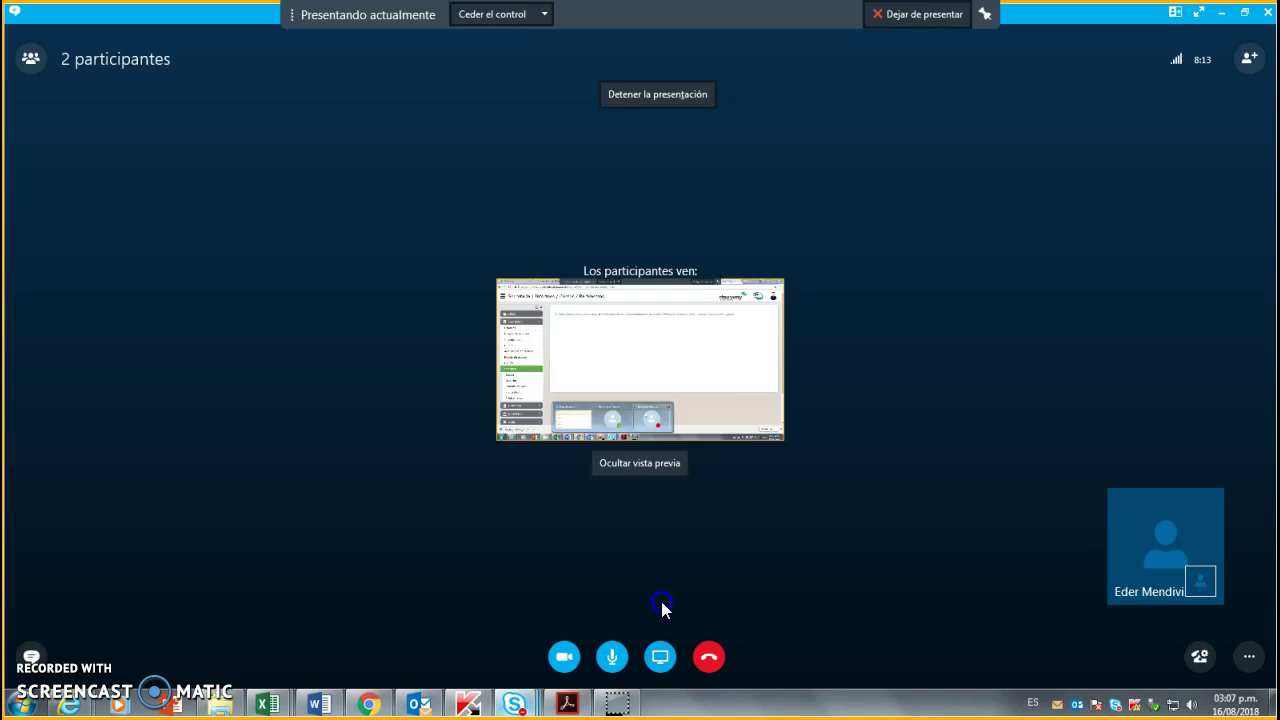
left_click(660, 655)
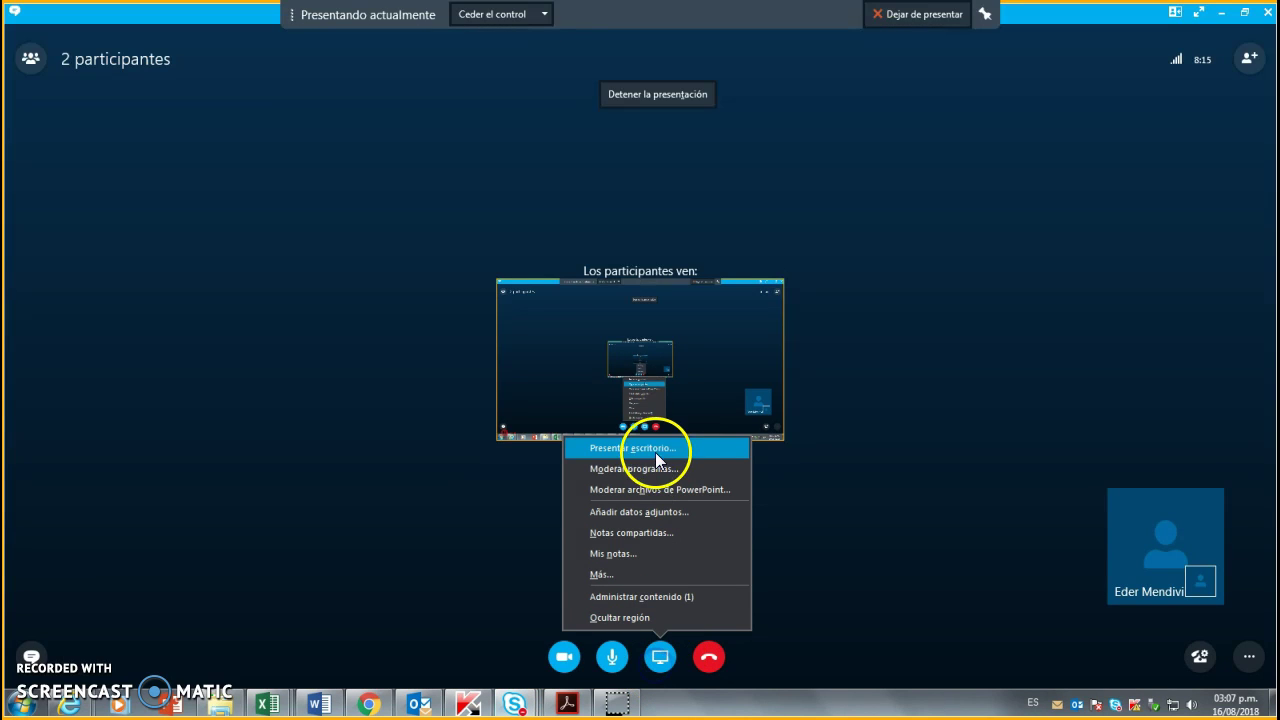
left_click(656, 455)
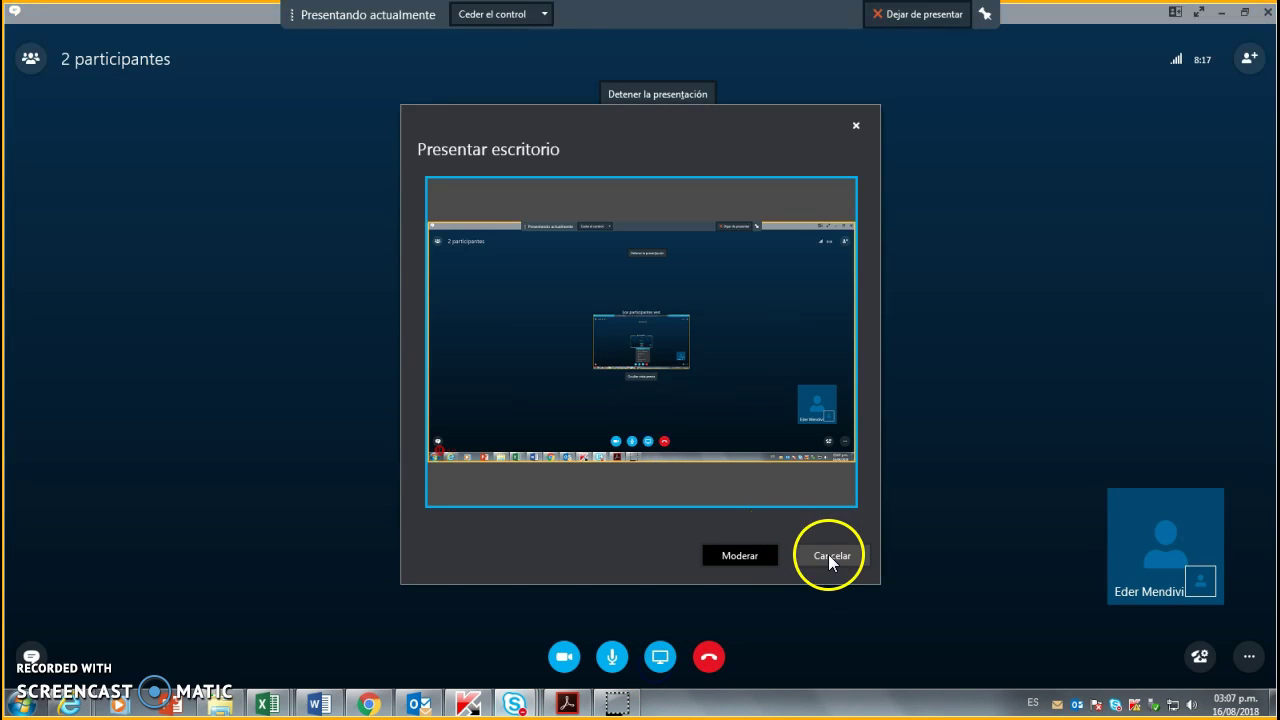
left_click(828, 555)
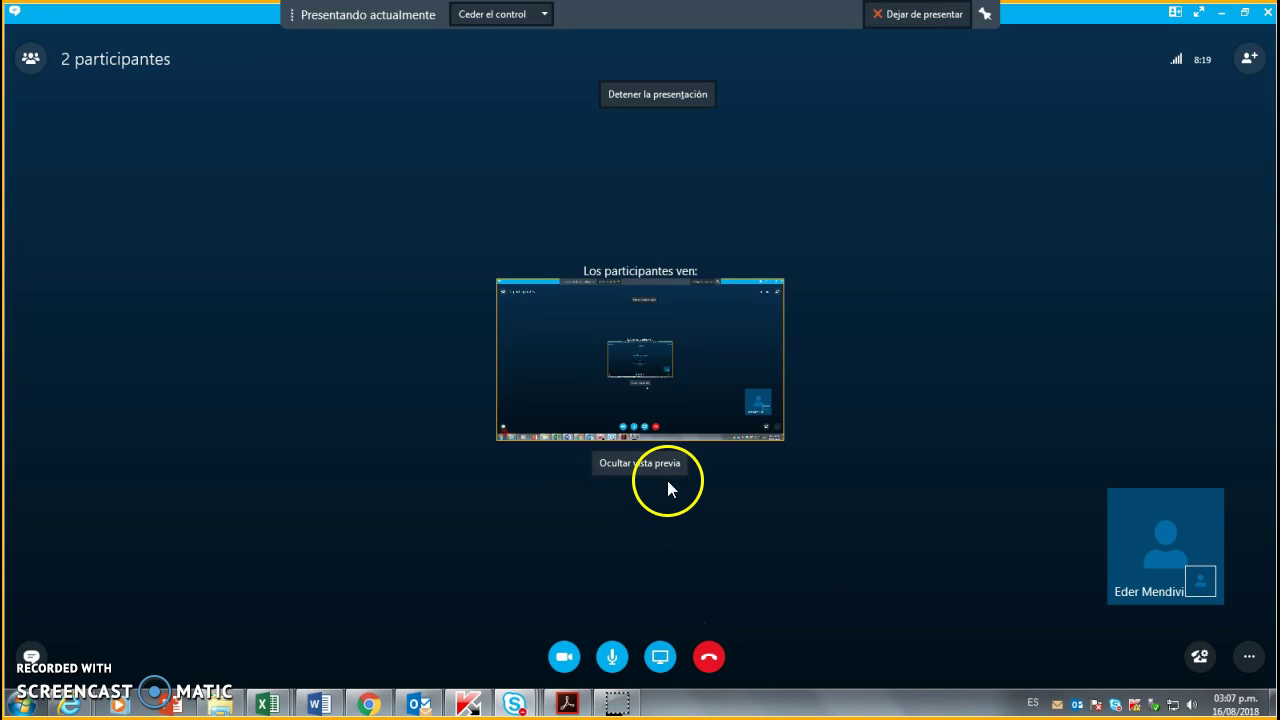
- Stop presenting the desktop in the Skype call and view the other participant's shared screen
left_click(905, 14)
left_click(372, 703)
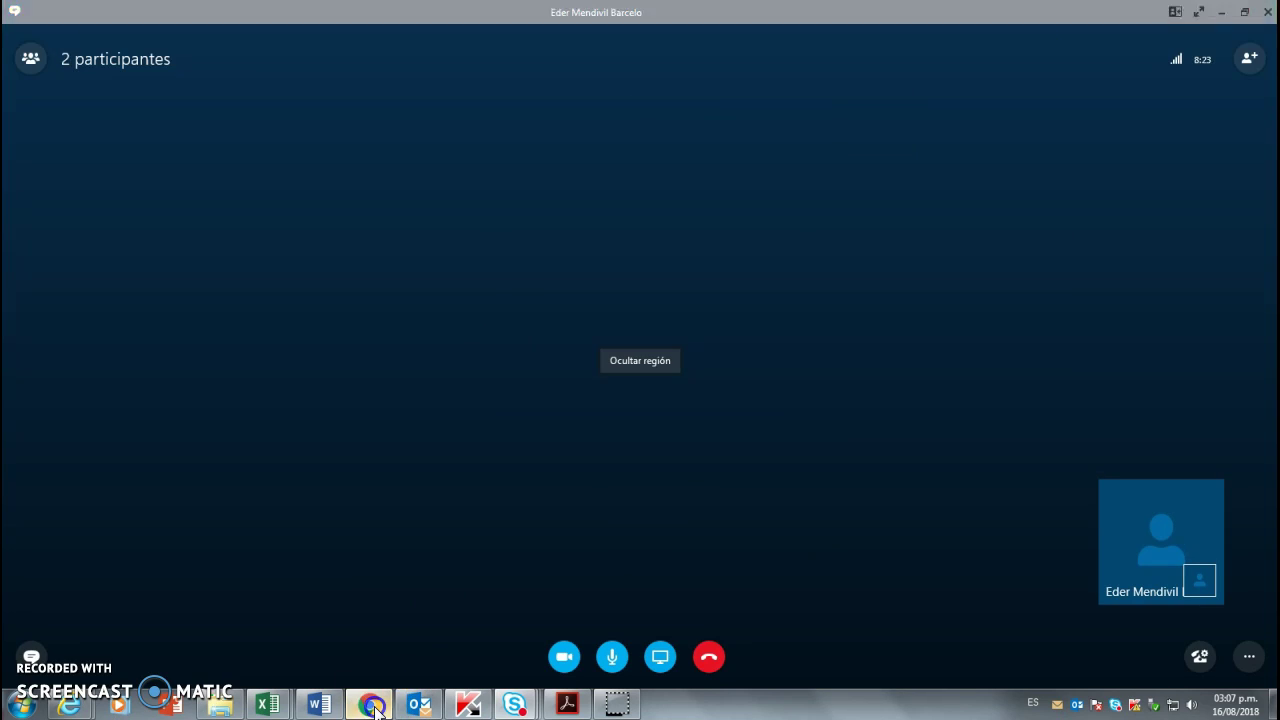
left_click(372, 703)
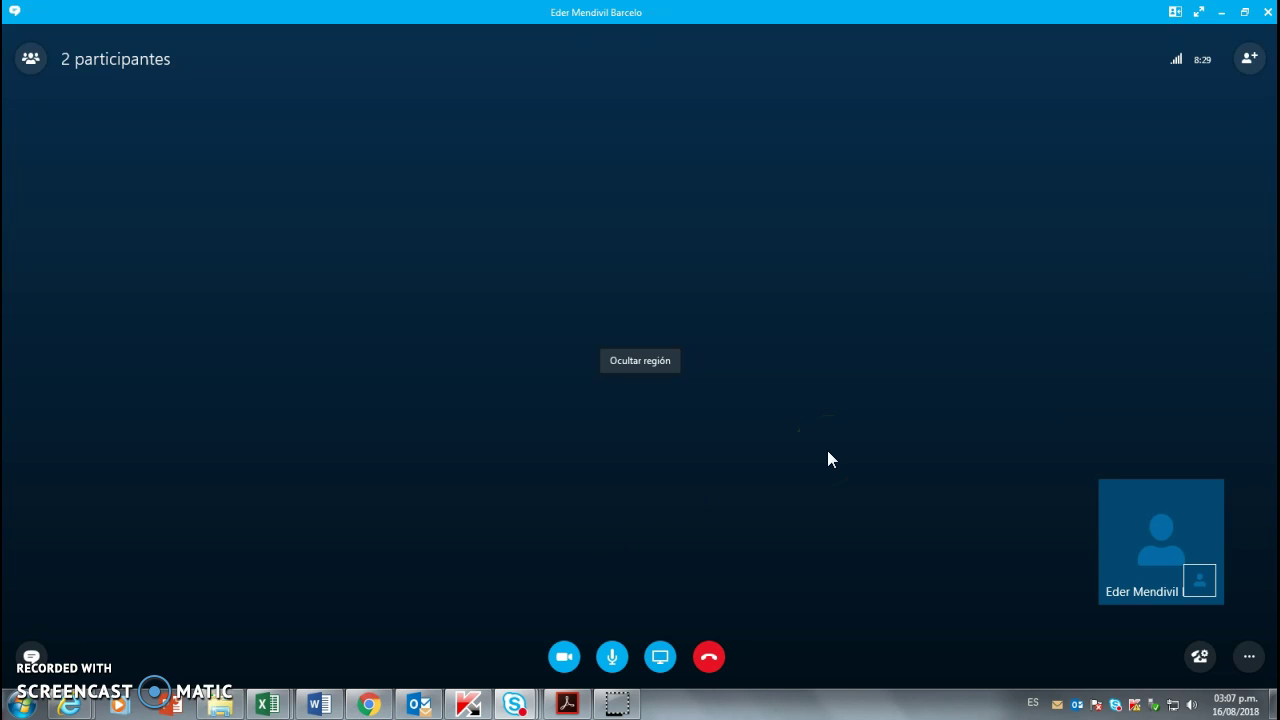
mouse_move(369, 705)
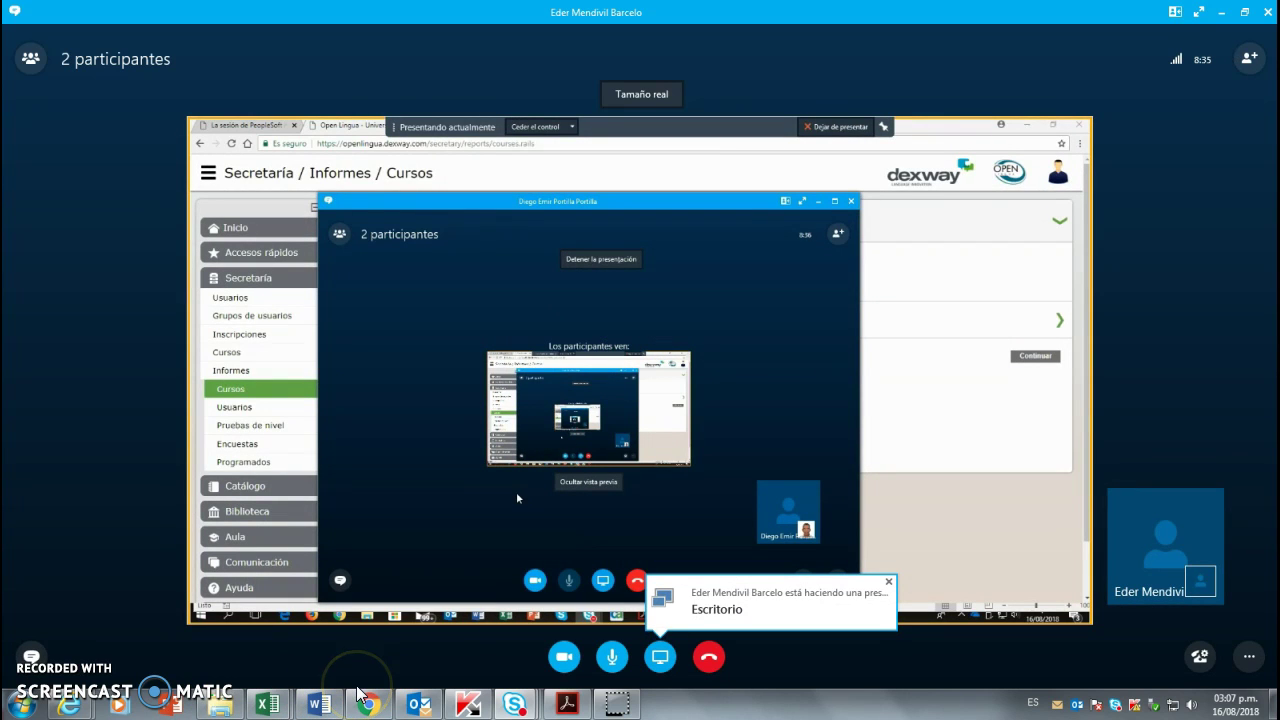
left_click(564, 532)
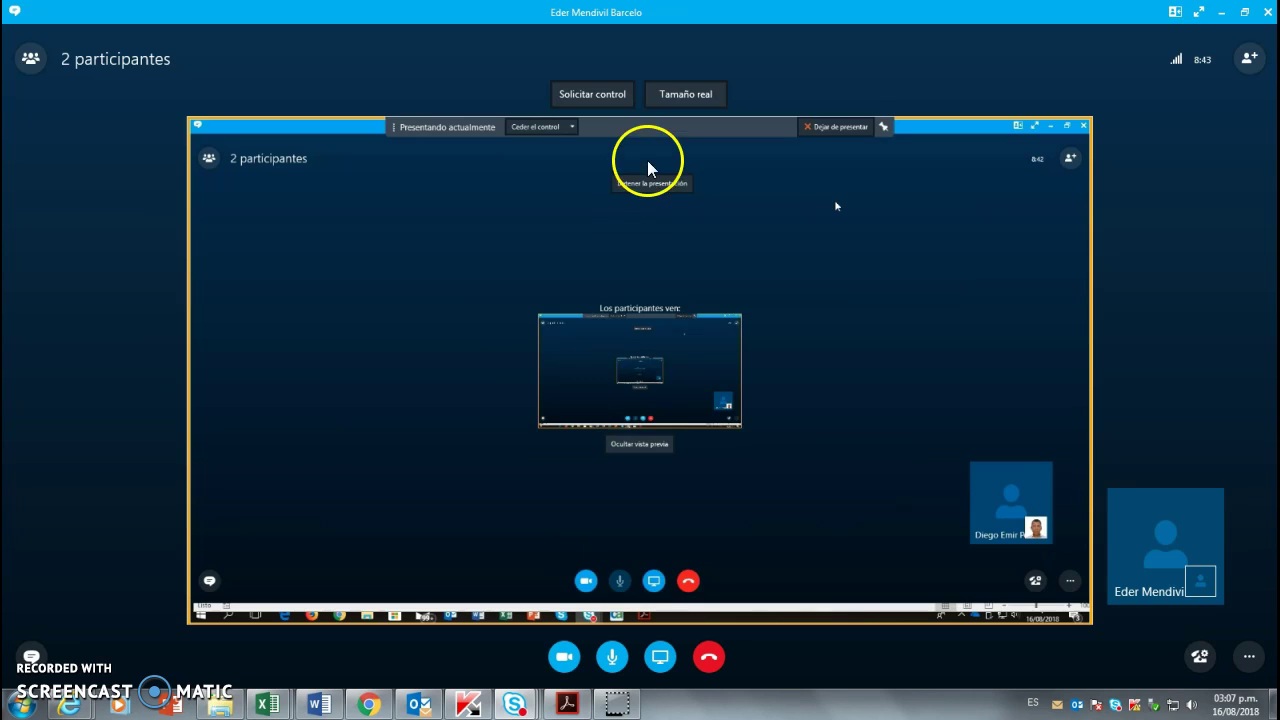
- Switch to the Mantenimiento Horario Clases page in Chrome and go back from the Inglés I enrolment control to the class search
mouse_move(363, 705)
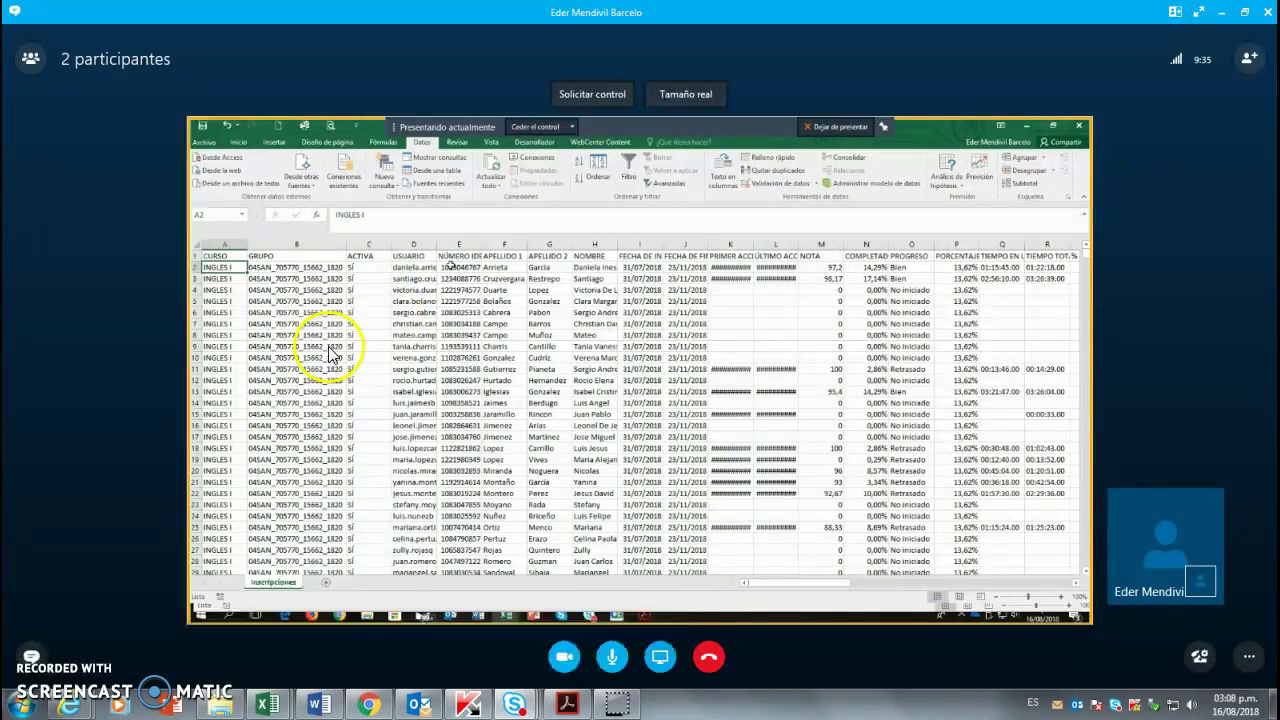
left_click(368, 705)
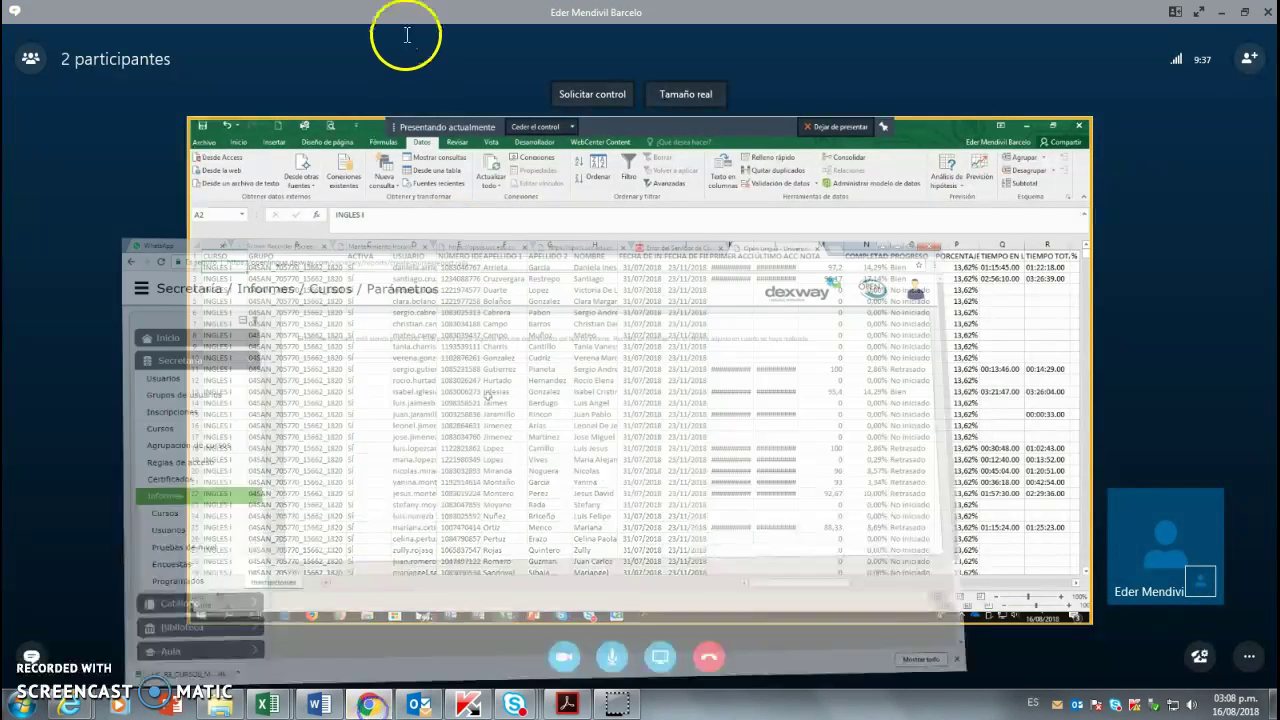
left_click(394, 18)
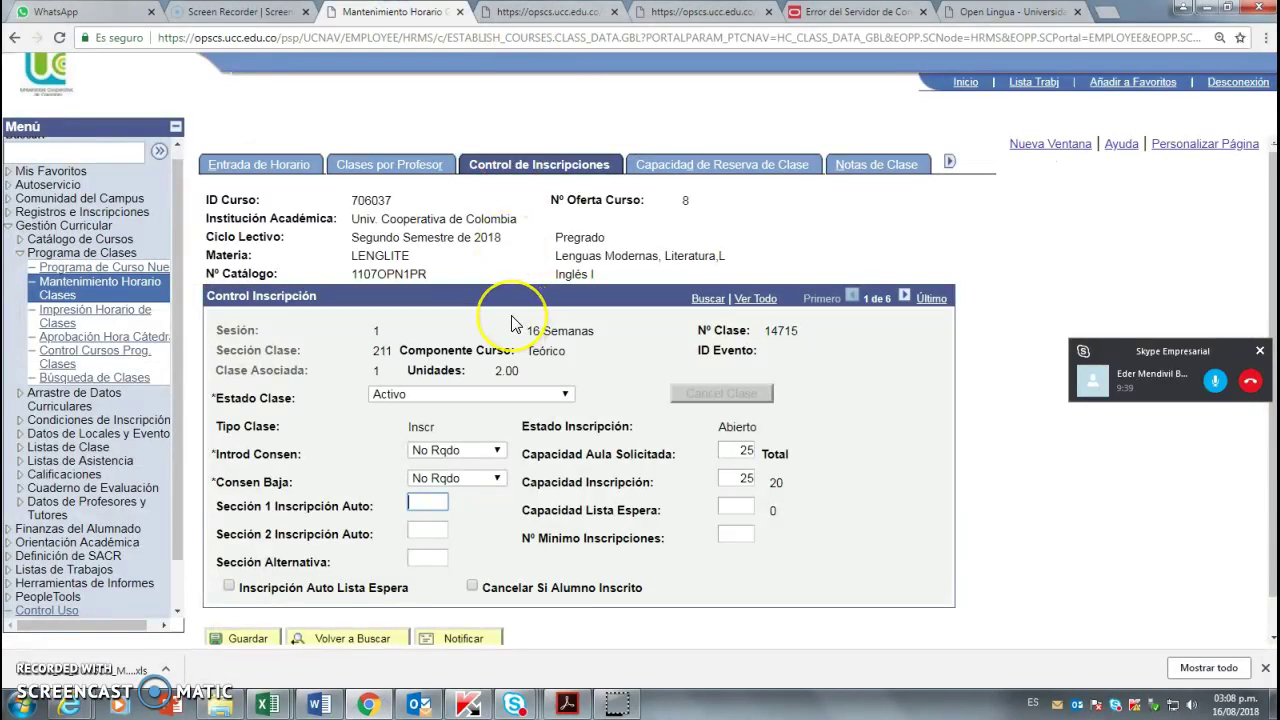
left_click(363, 638)
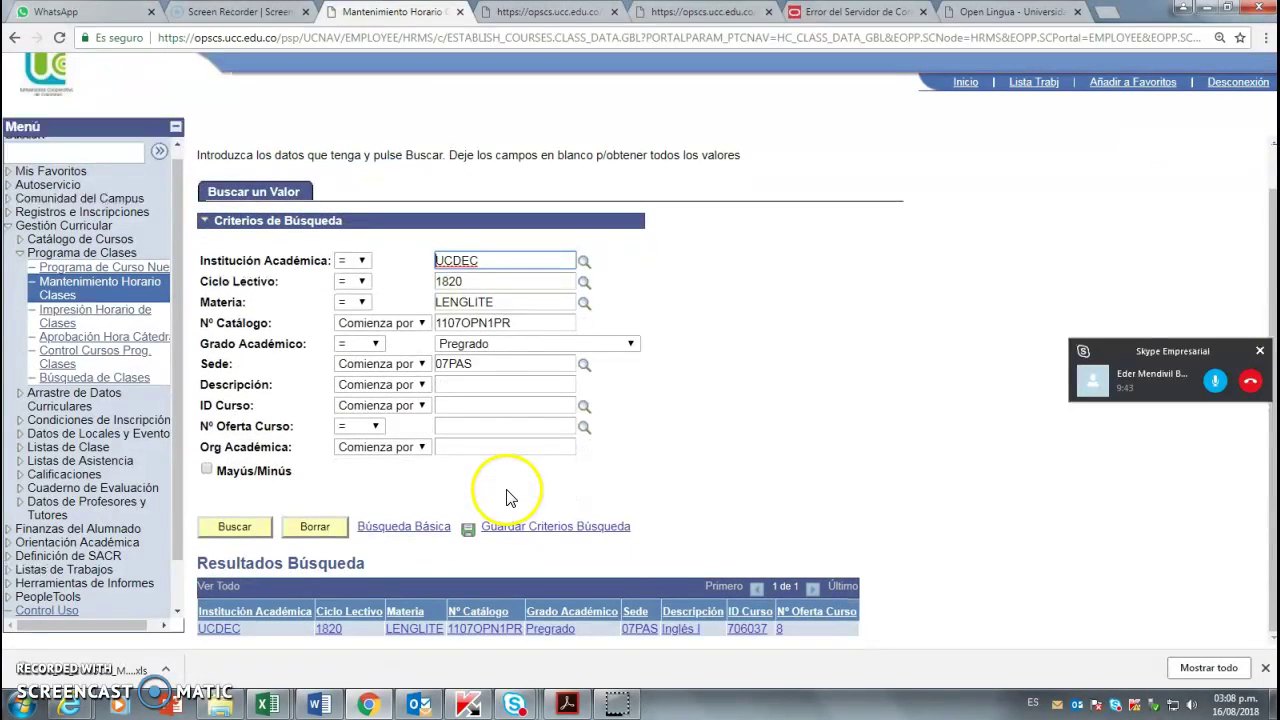
- Clear the Nº Catálogo and Sede criteria and search for all LENGLITE undergraduate classes in cycle 1820
double_click(487, 323)
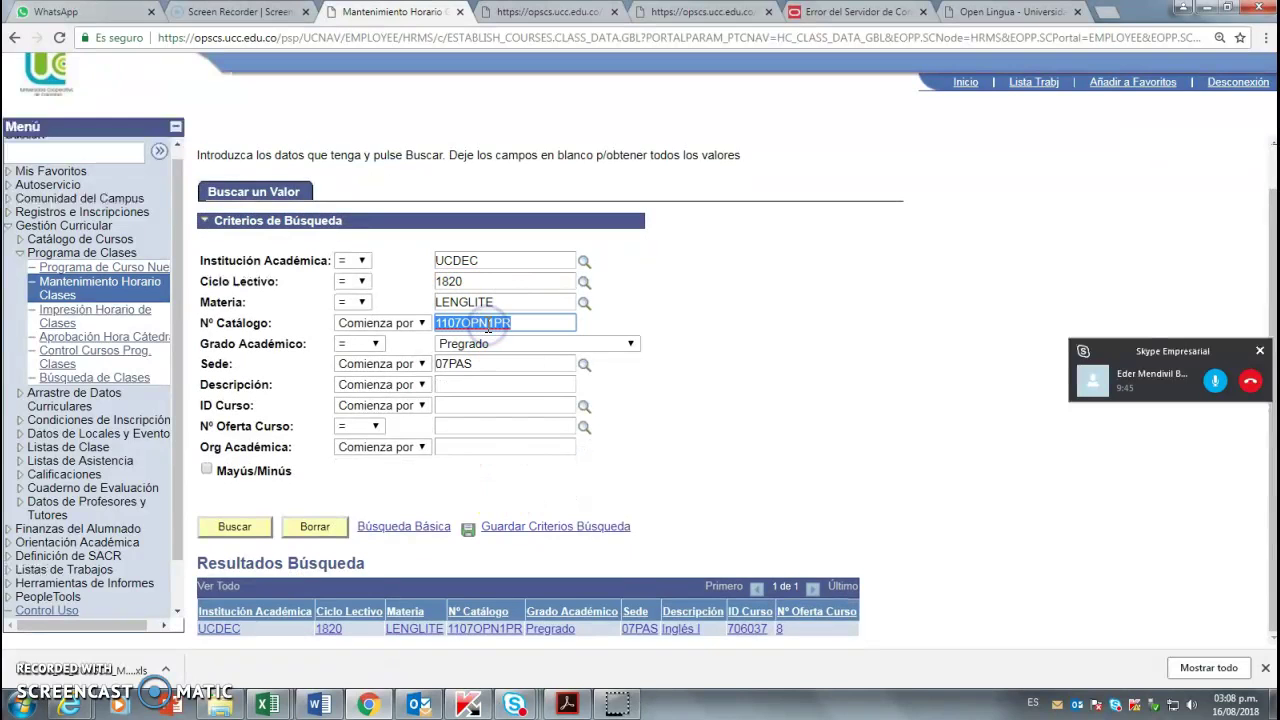
key("BackSpace")
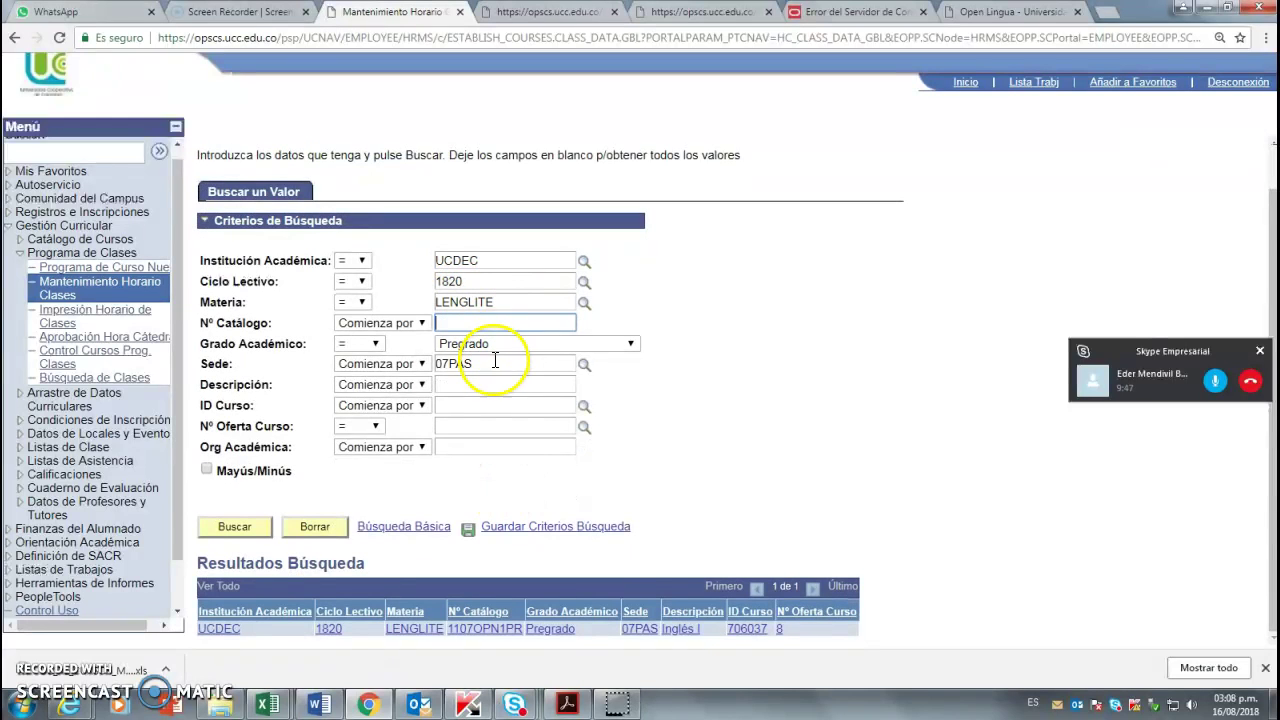
double_click(490, 364)
key("BackSpace")
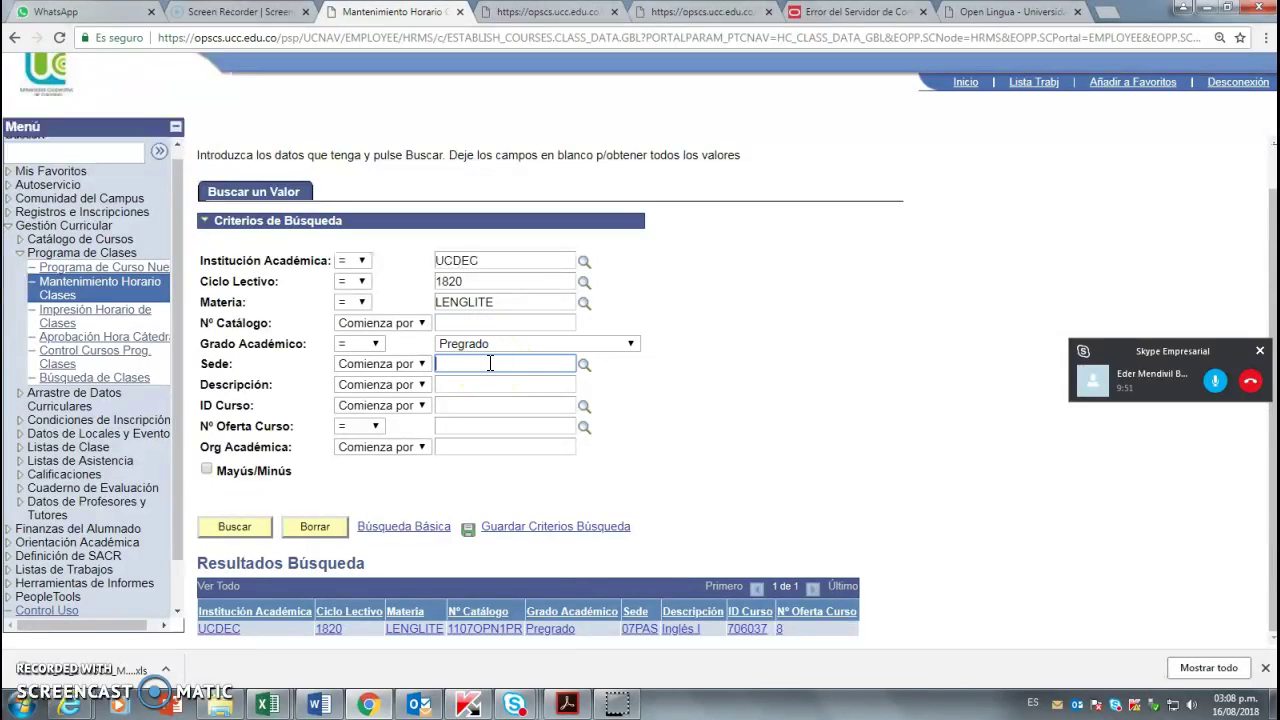
left_click(240, 527)
scroll(705, 375, "down", 1)
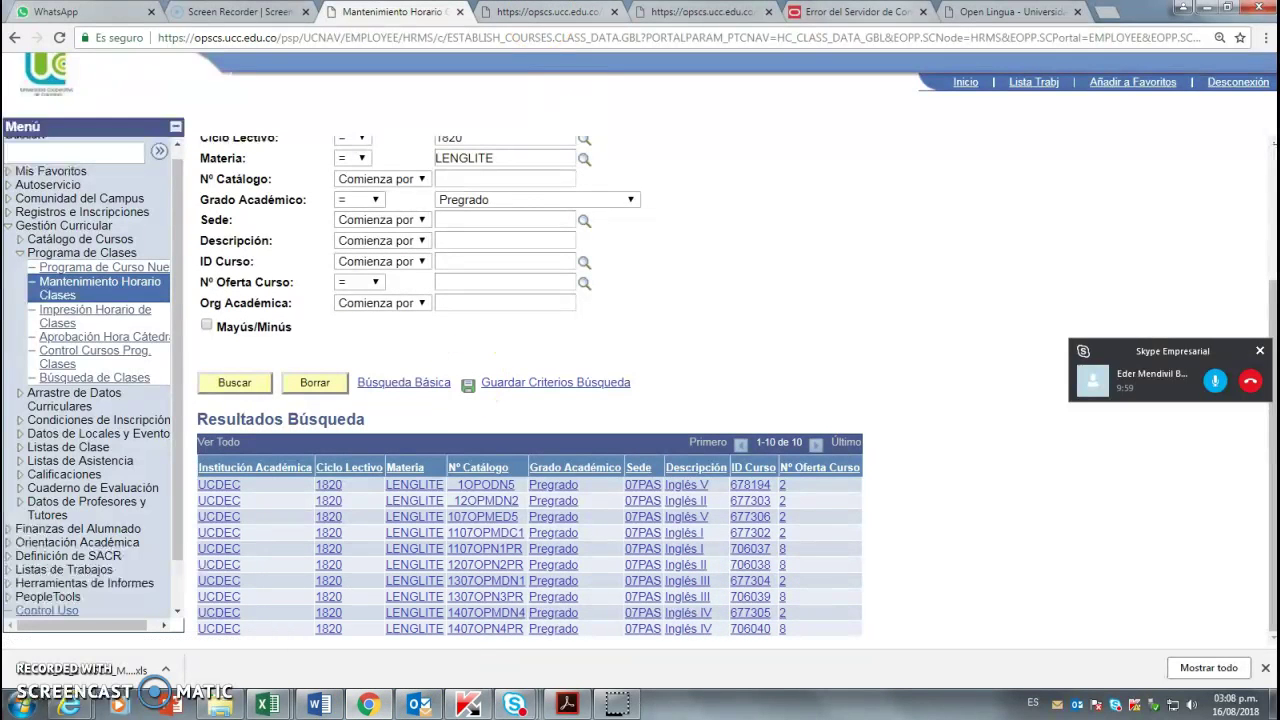
- Check the Open Lingua report page and the UC_RE_DEXWAY query, and open the Inglés IV class with course ID 677305
left_click(1010, 12)
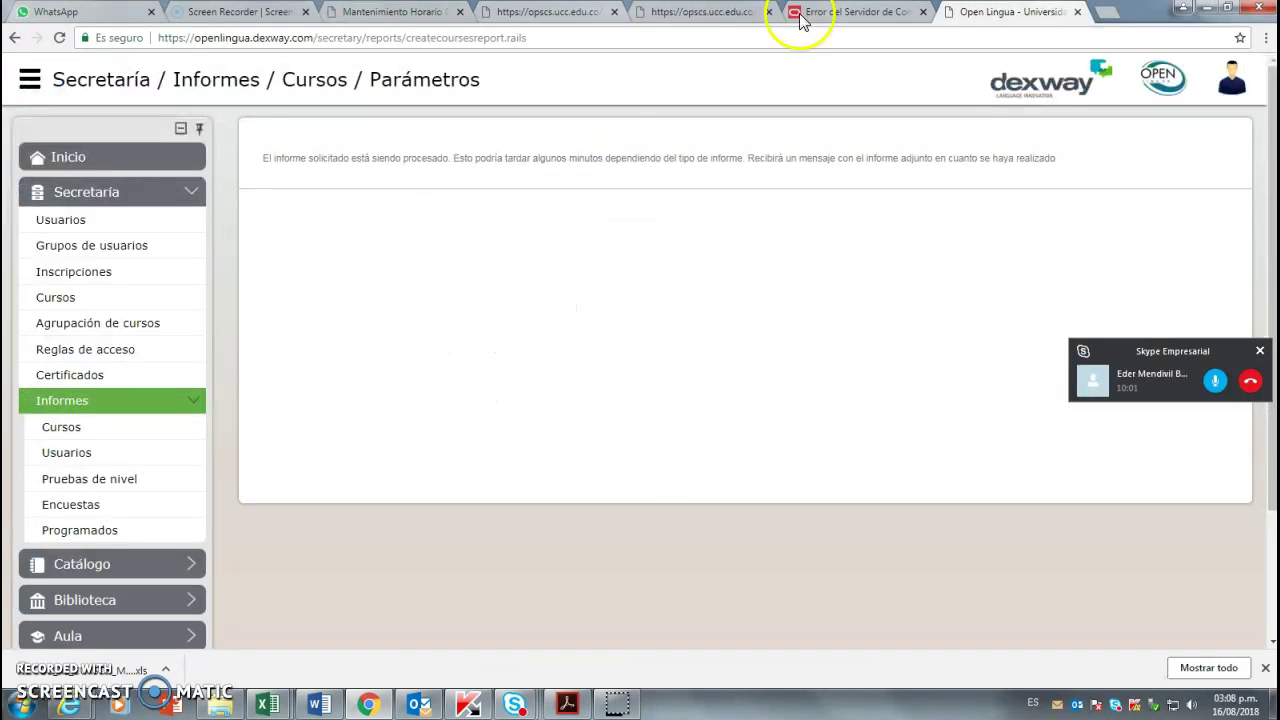
key("ctrl+4")
key("ctrl+Tab")
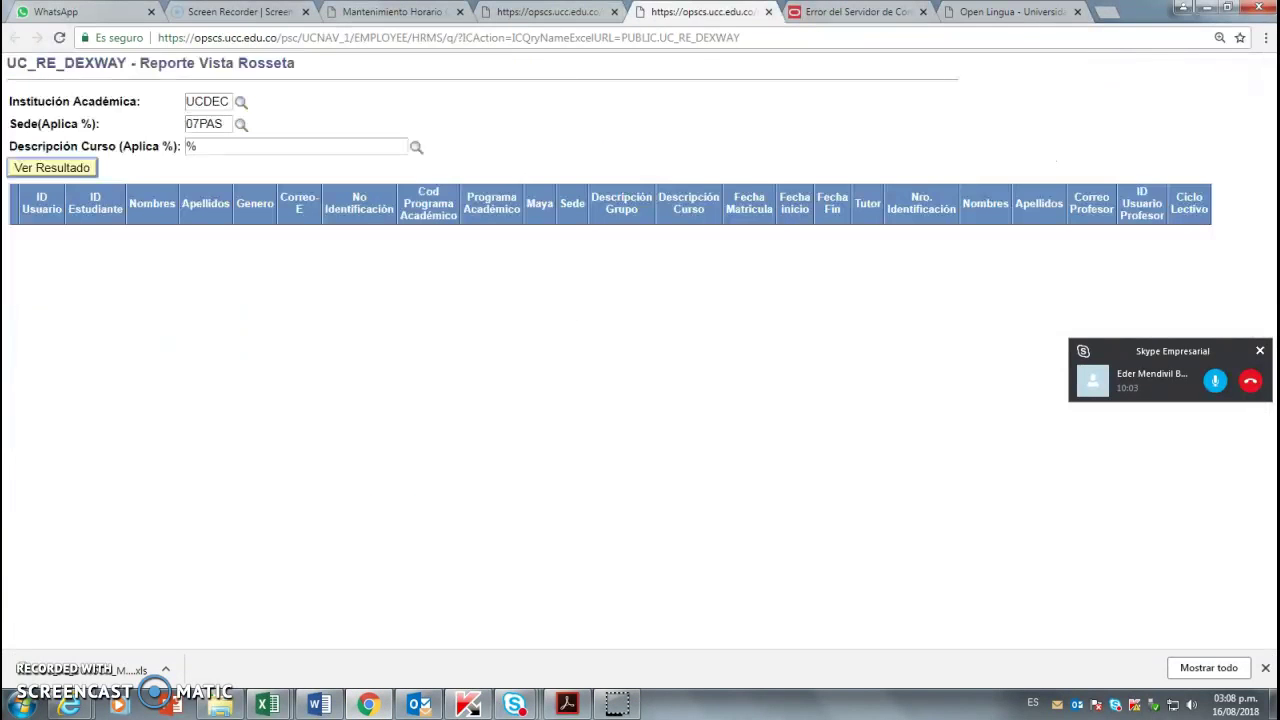
key("ctrl+Tab")
key("ctrl+3")
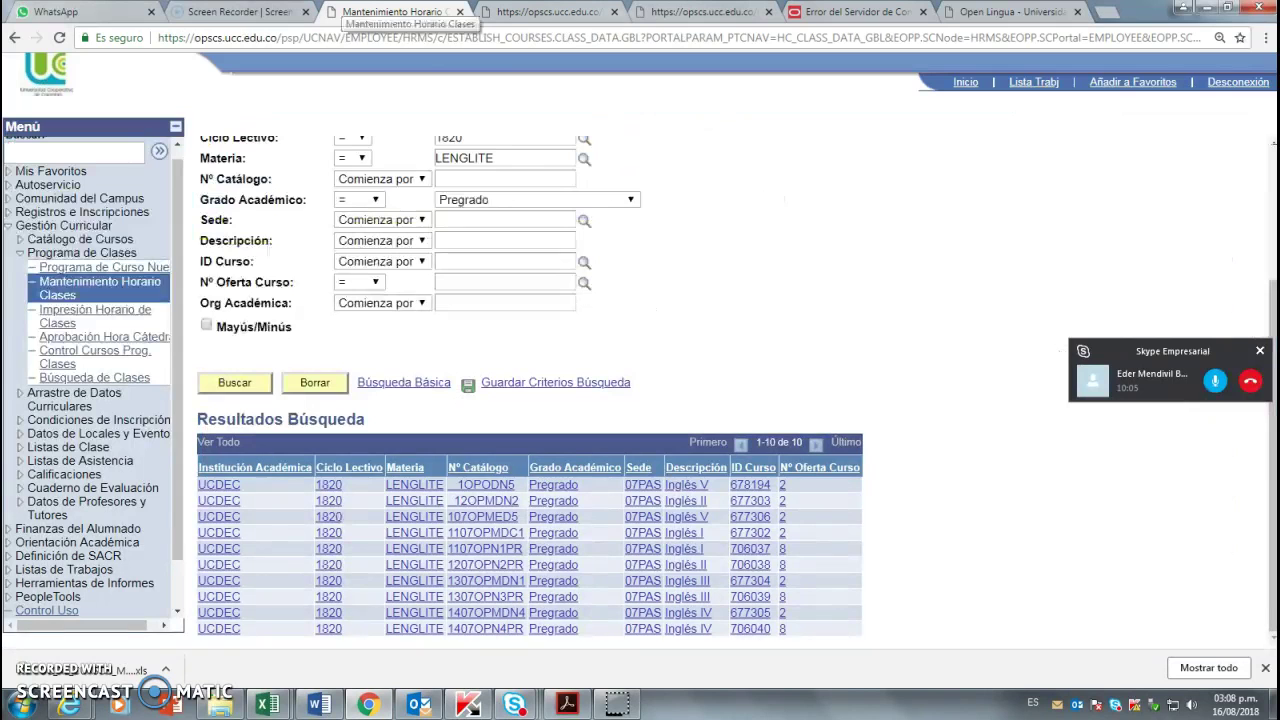
left_click(749, 614)
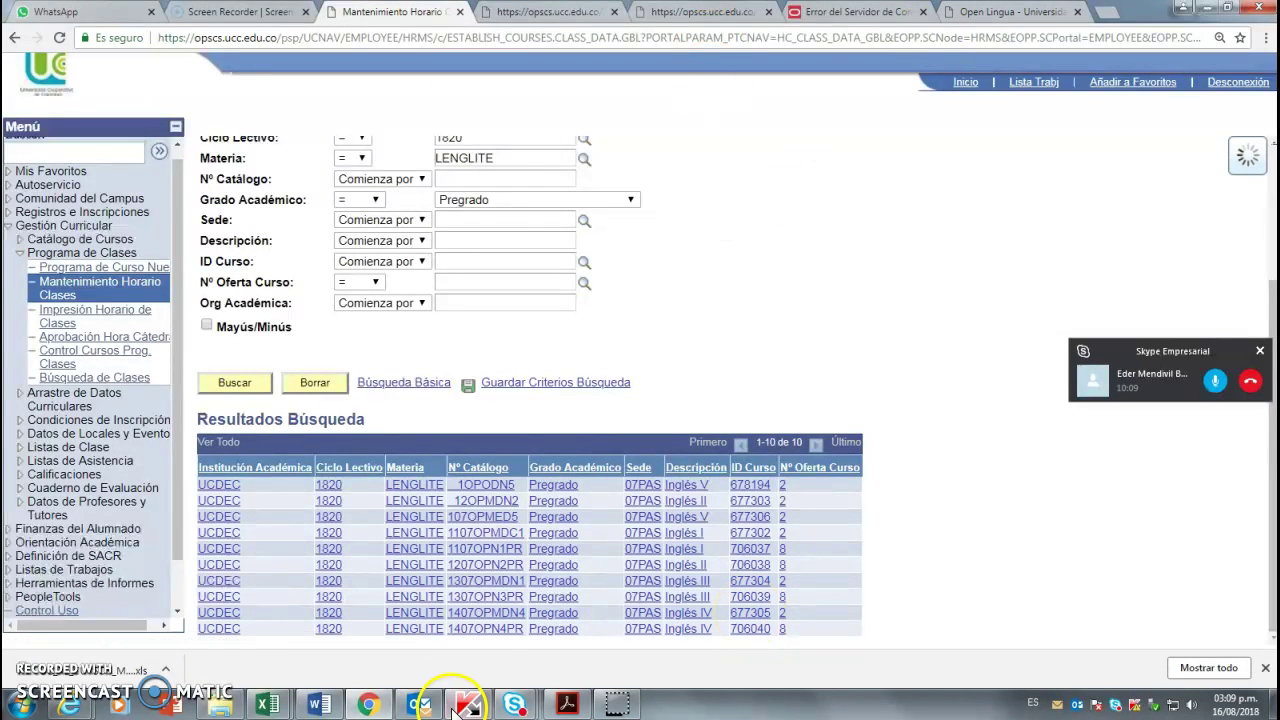
- View the shared spreadsheet in the Skype call and switch to the UC_RE_DEXWAY_12507 workbook in Excel
left_click(357, 705)
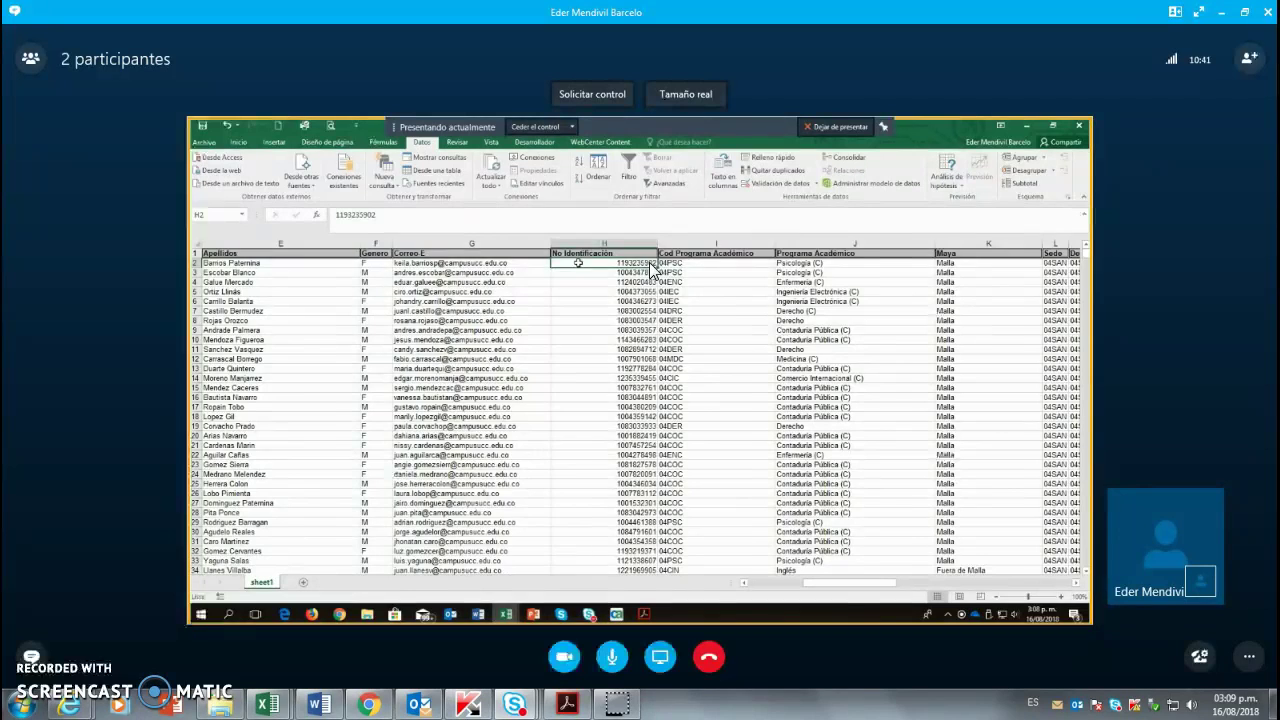
key("ctrl+shift+Down")
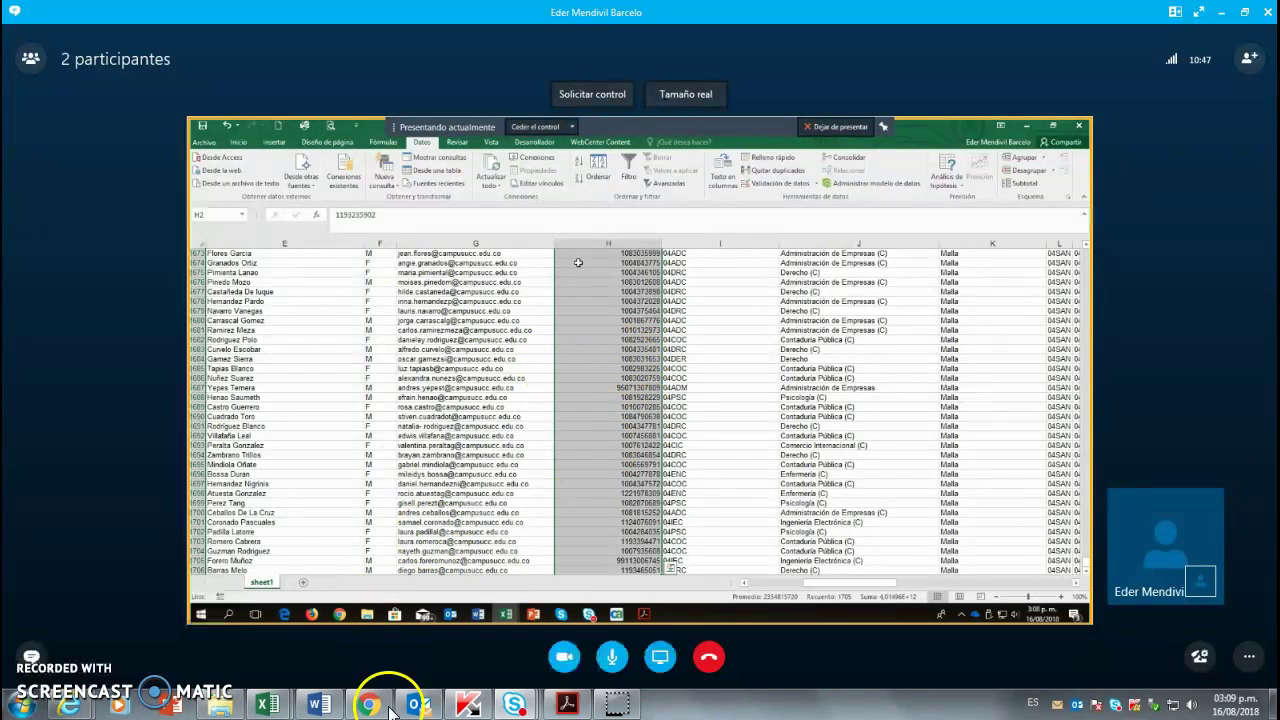
mouse_move(268, 700)
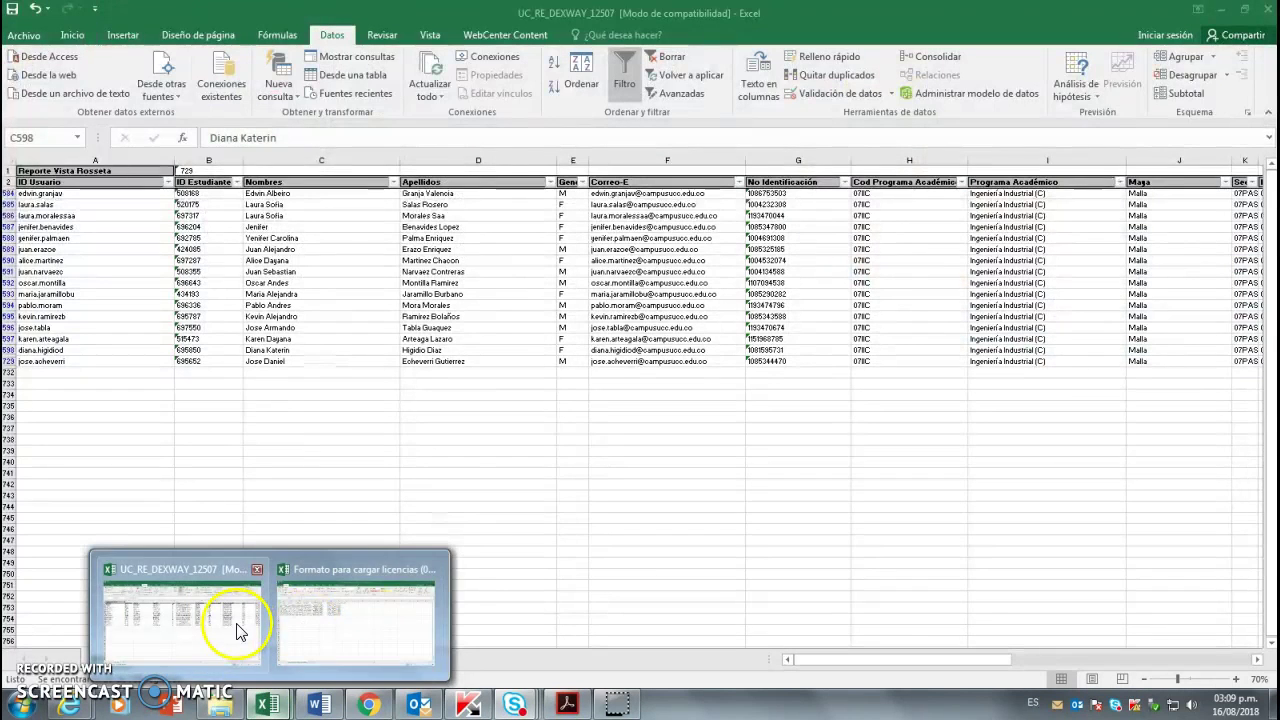
left_click(238, 630)
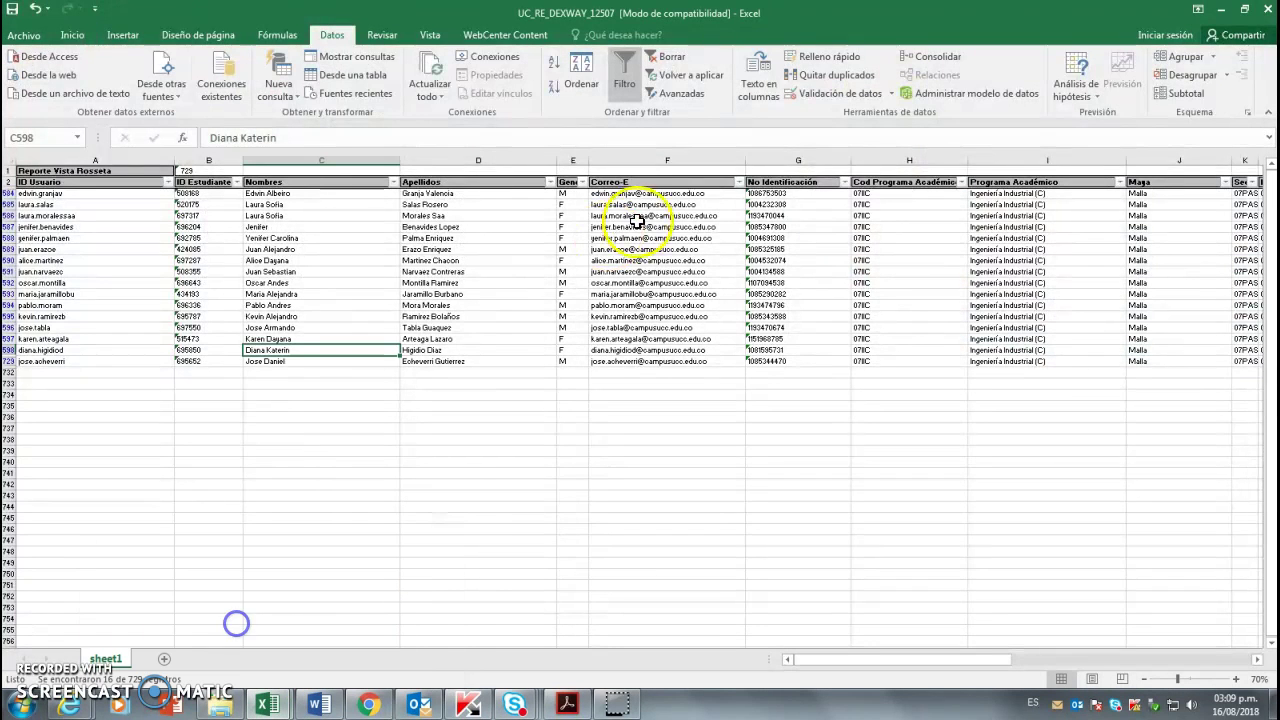
- Show all groups in the Descripción Grupo filter and remove the filter from the table's header row
left_click(1257, 660)
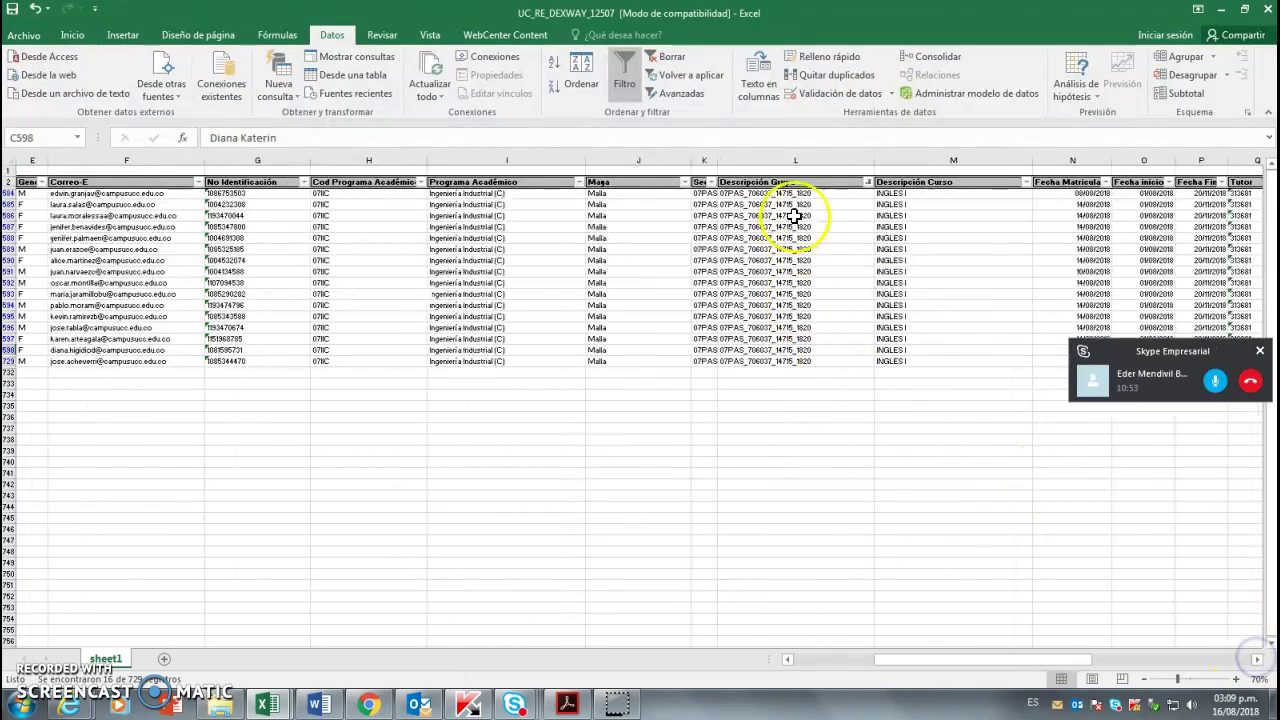
left_click(867, 183)
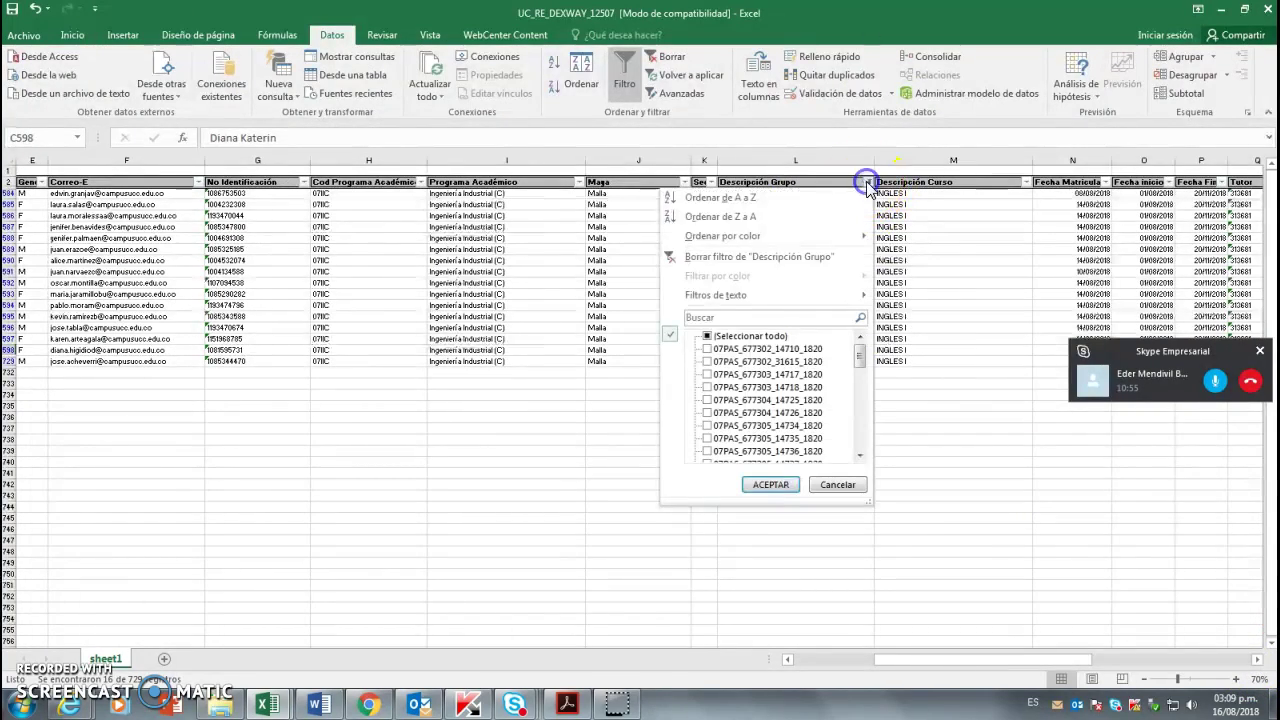
left_click(707, 336)
left_click(770, 486)
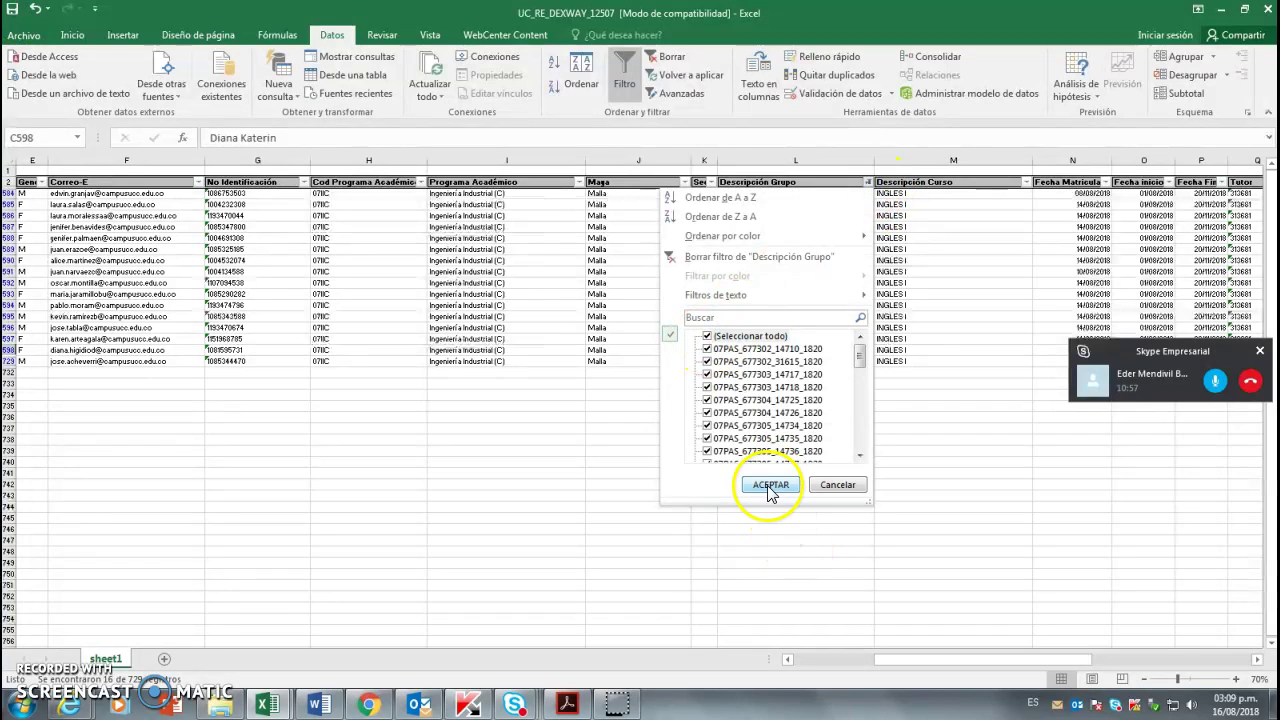
left_click(497, 184)
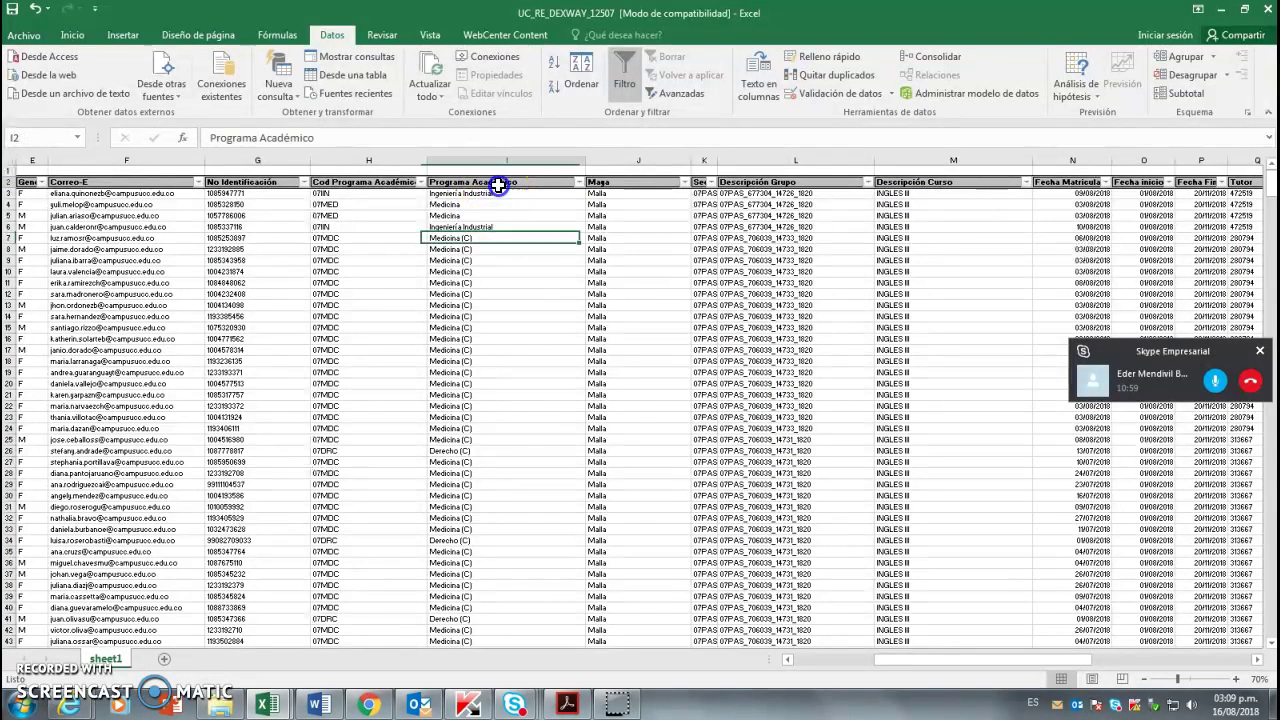
left_click(624, 72)
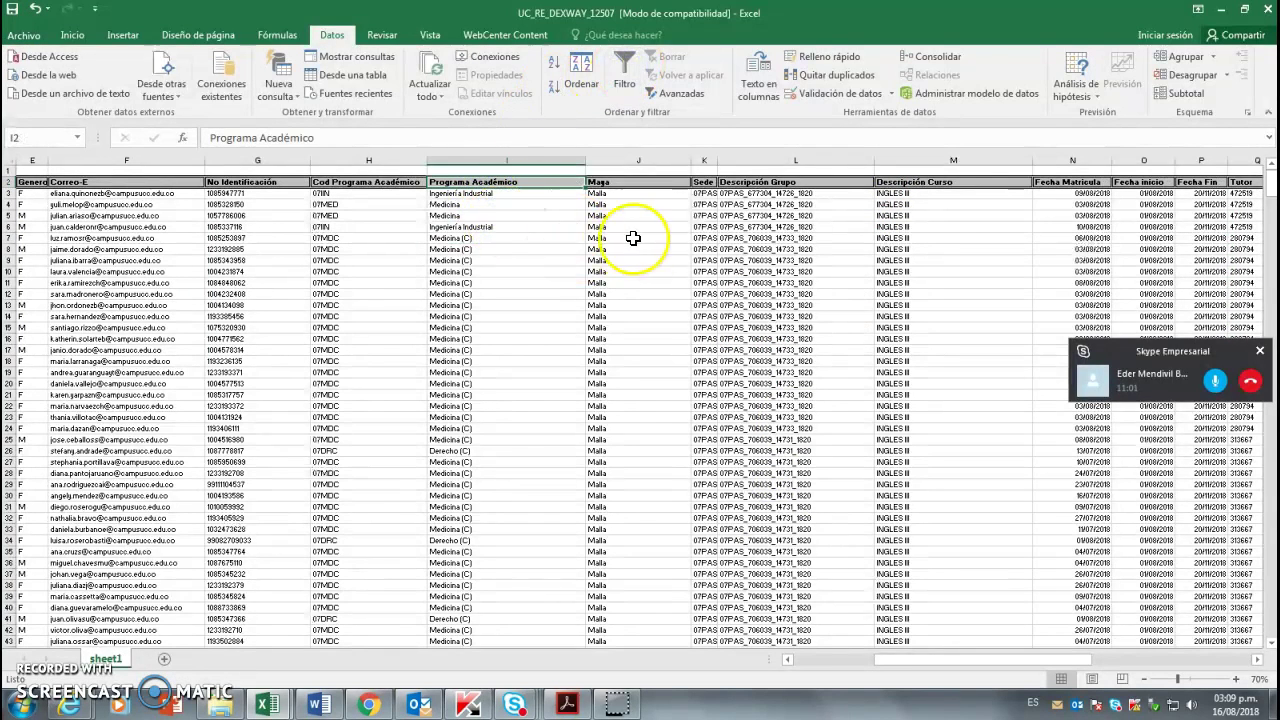
- Select all the No Identificación values in column G, from cell G3 down to the last record
left_click(262, 184)
left_click(262, 195)
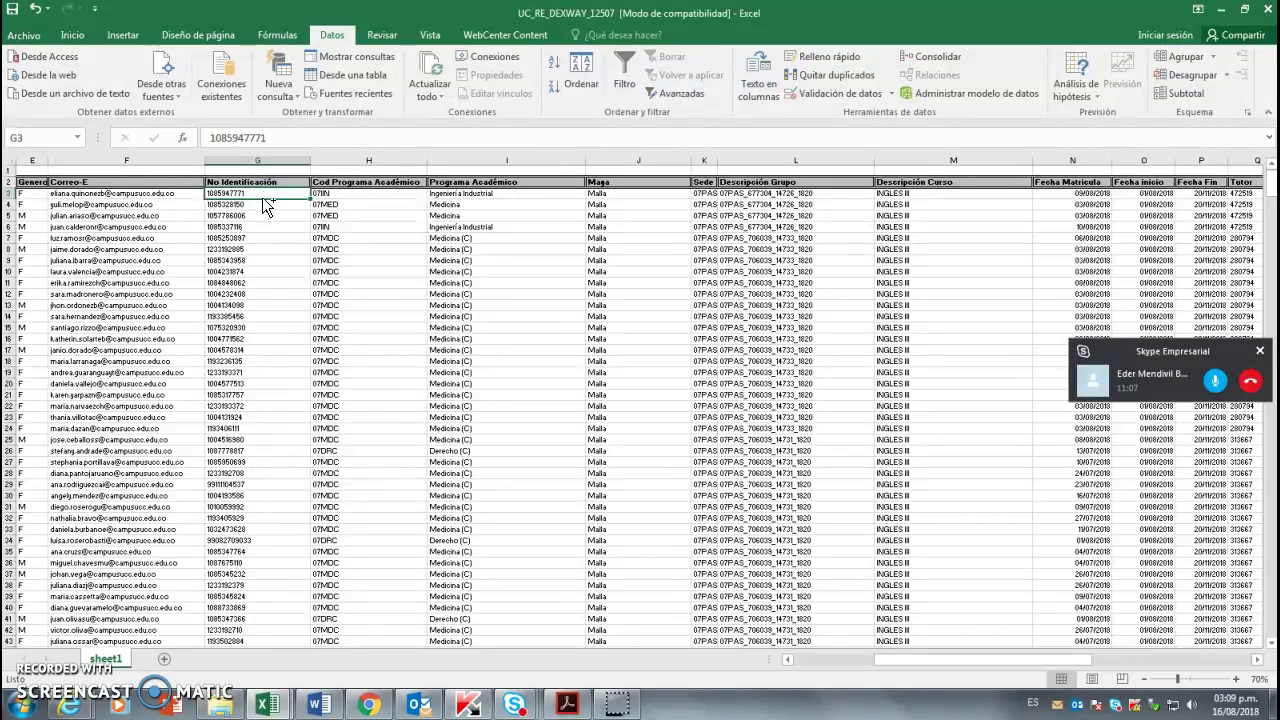
key("ctrl+shift+Down")
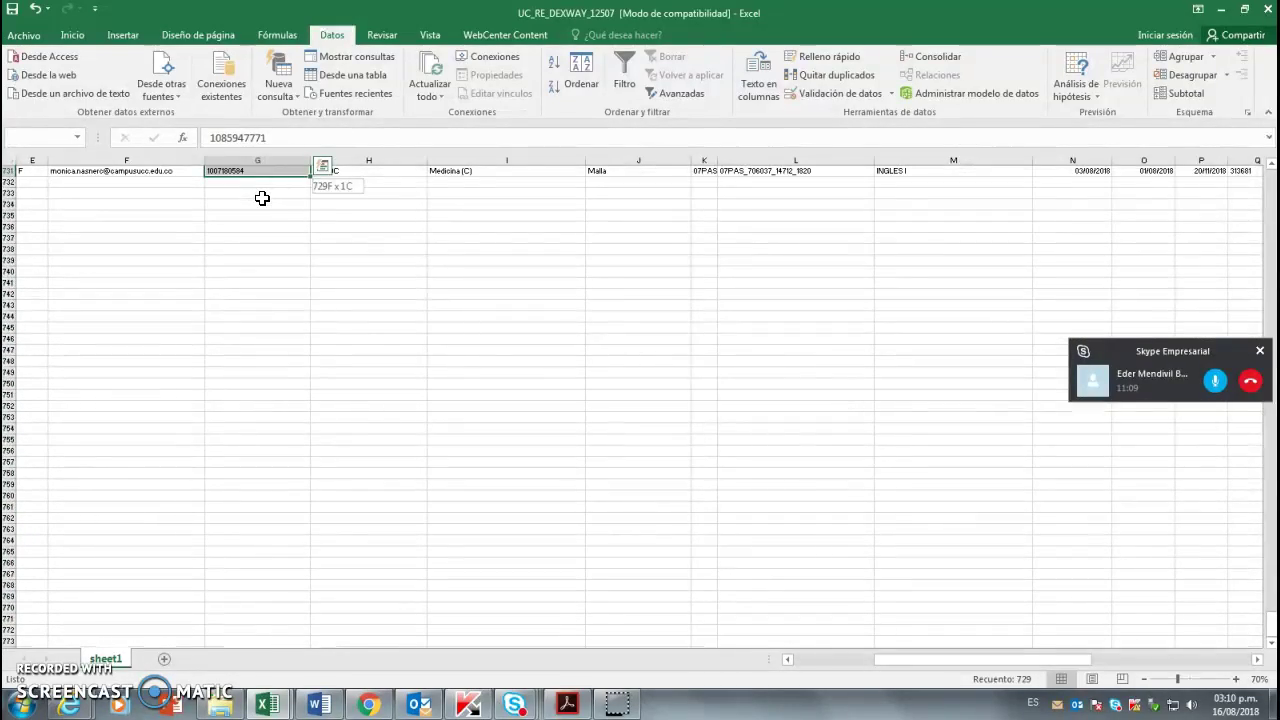
scroll(262, 197, "up", 20)
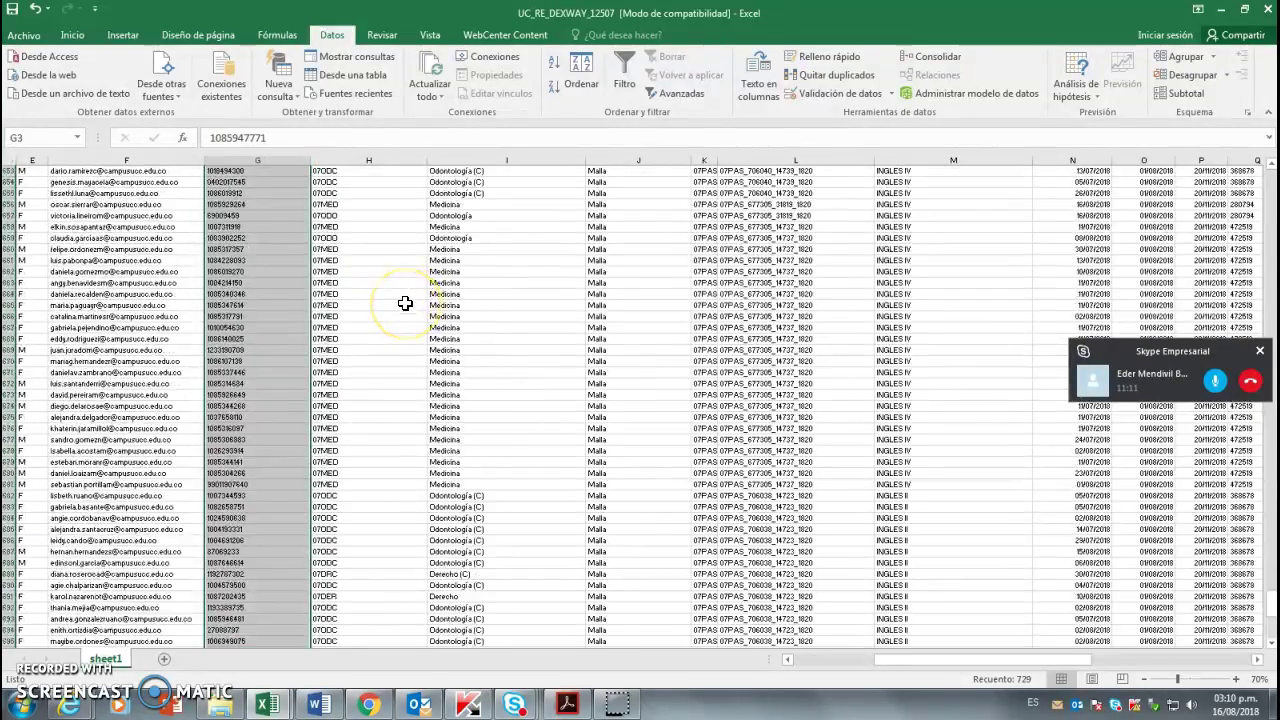
- Switch to Chrome and check the enrollment capacity of the second Inglés IV class section and the UC_RE_DEXWAY query page
left_click(388, 690)
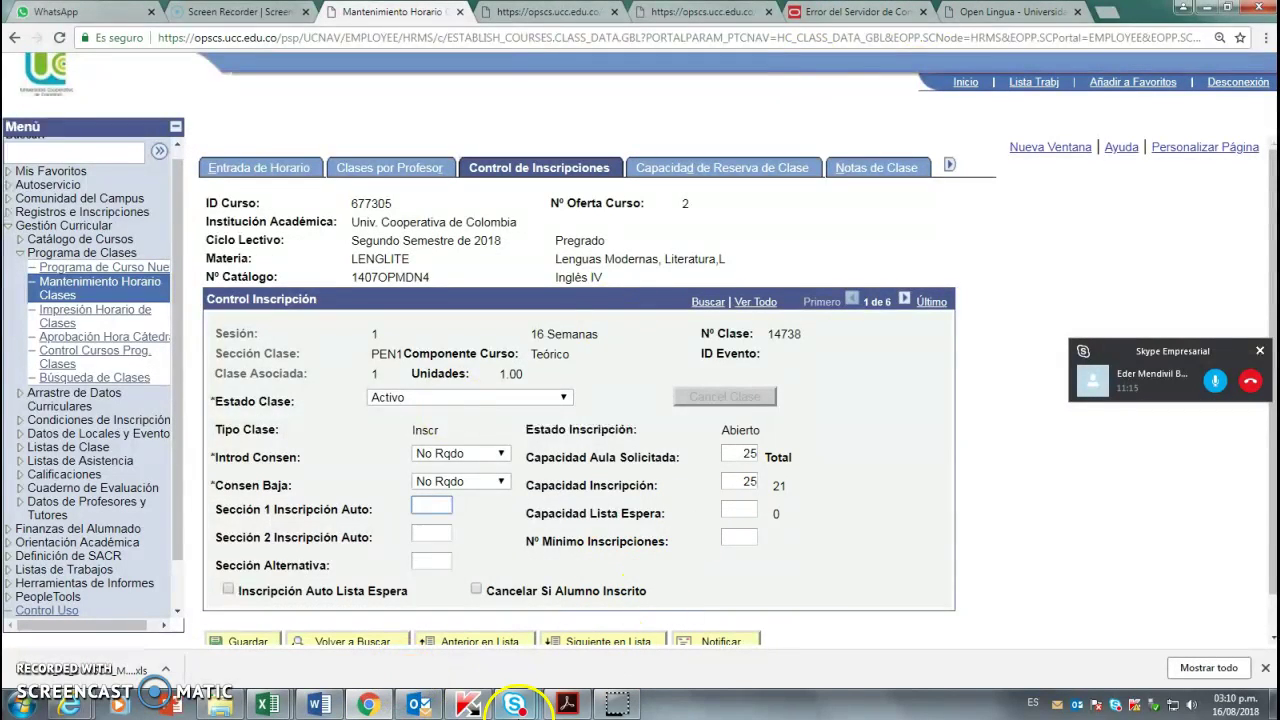
left_click(903, 299)
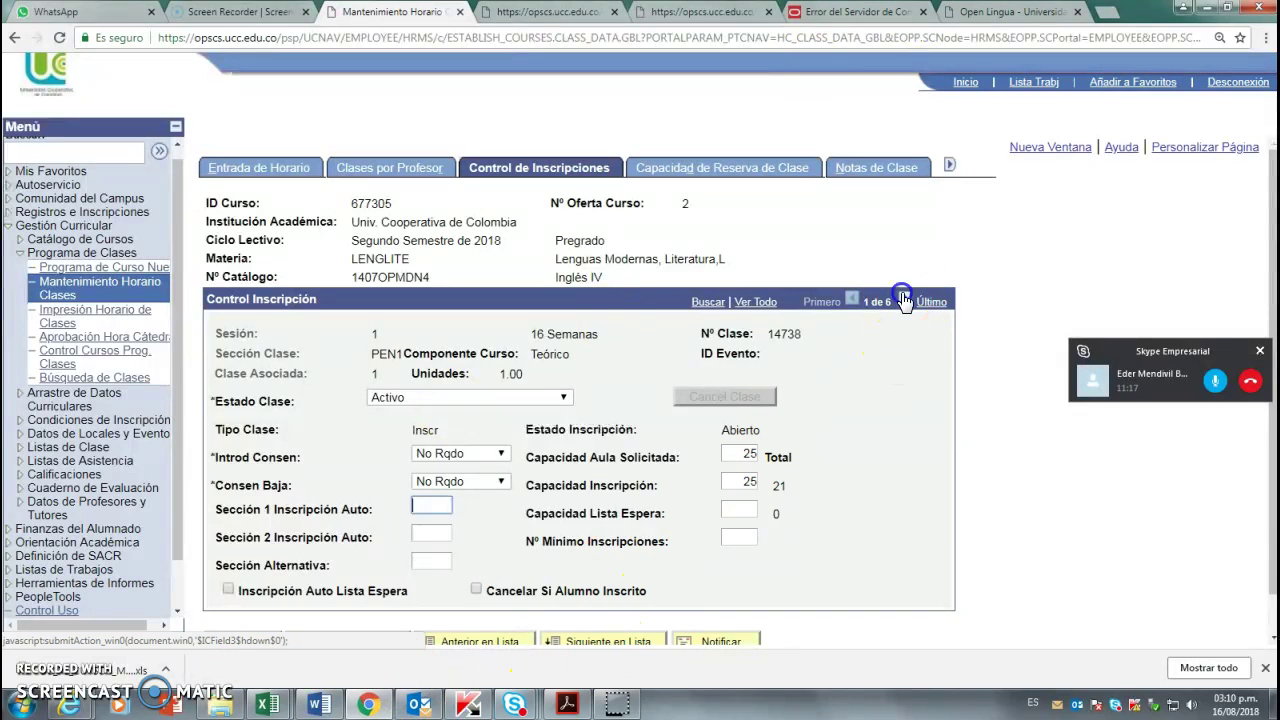
left_click(750, 483)
double_click(748, 484)
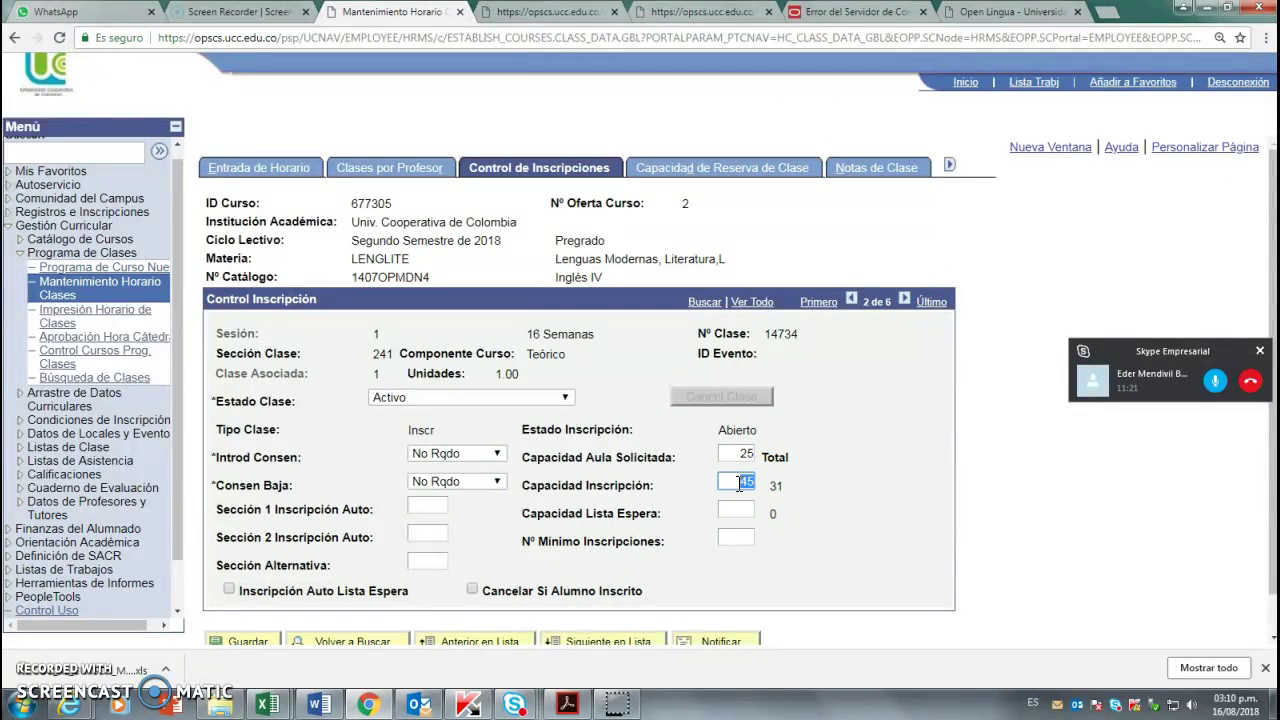
left_click(700, 12)
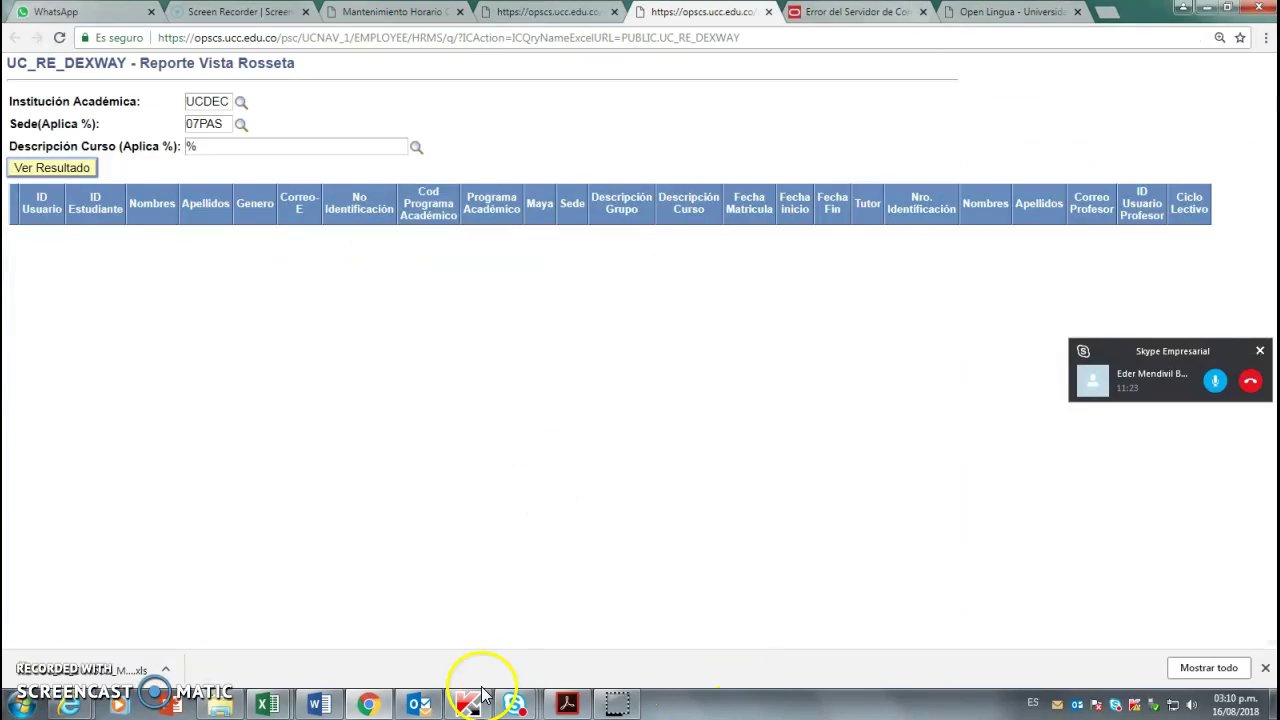
- Examine the No Identificación column in the colleague's shared spreadsheet on Skype, and return to the UC_RE_DEXWAY_12507 workbook in Excel
left_click(368, 707)
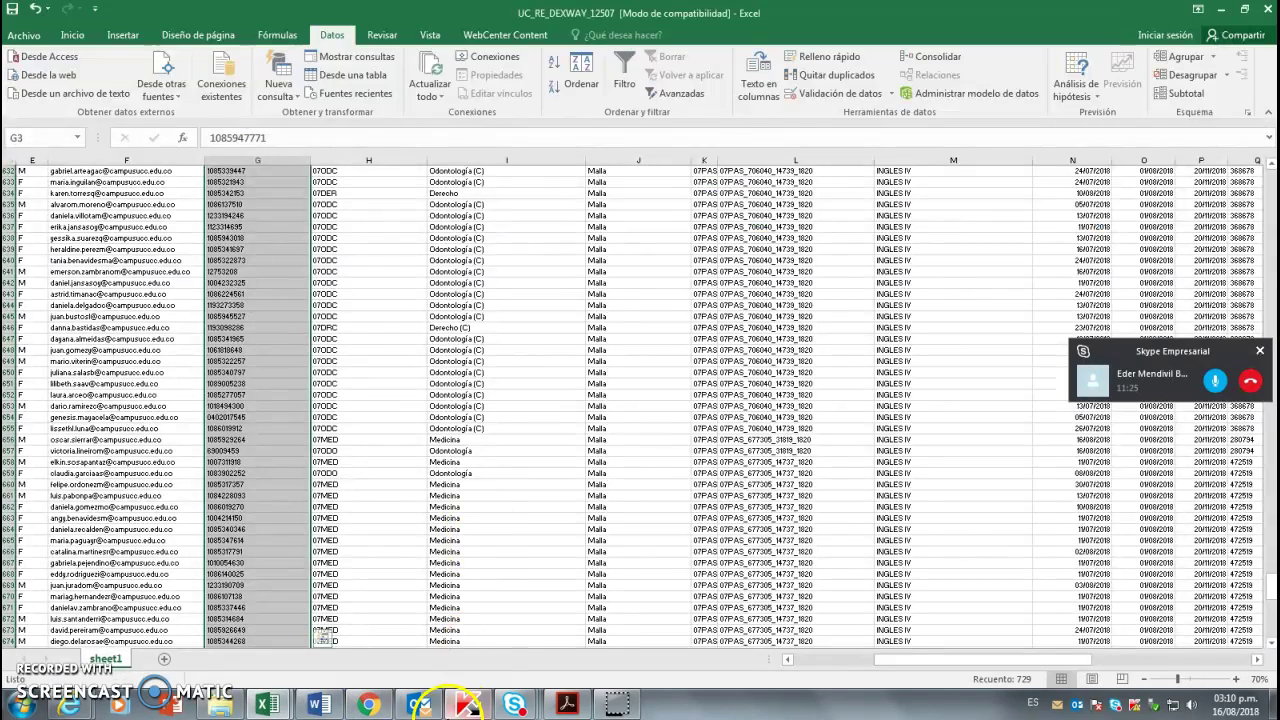
left_click(419, 705)
mouse_move(527, 705)
left_click(663, 531)
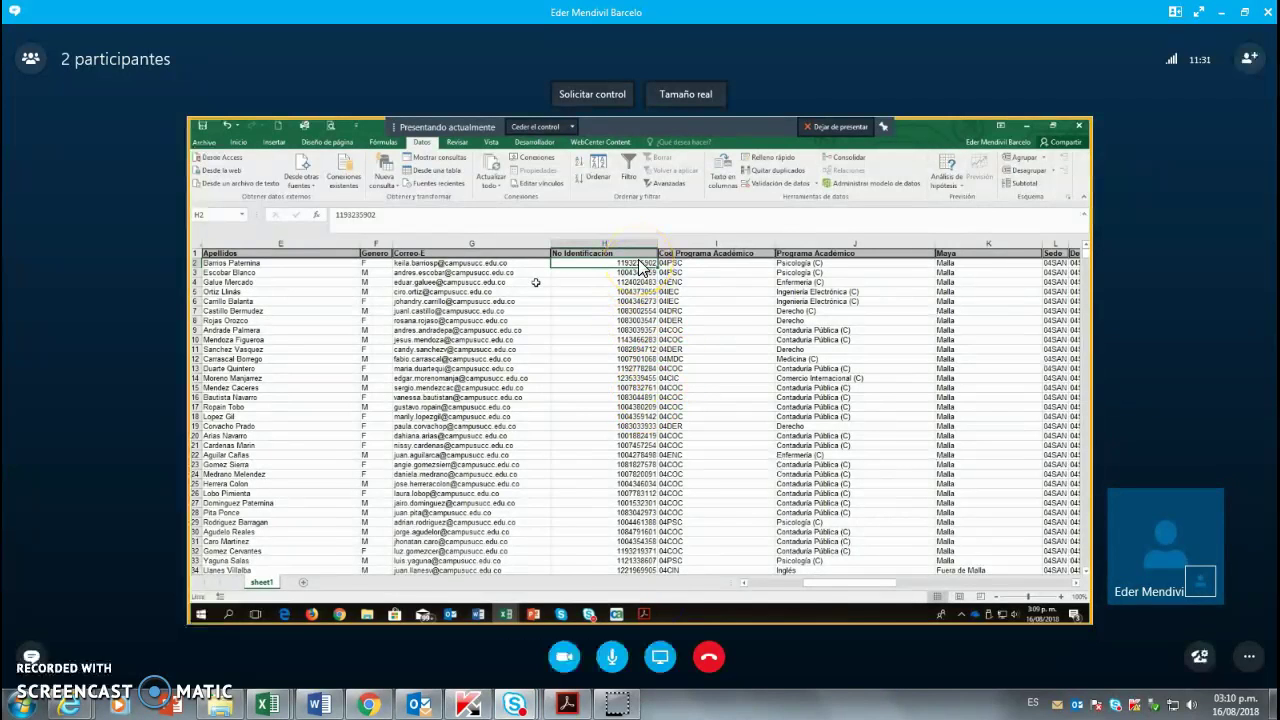
mouse_move(372, 705)
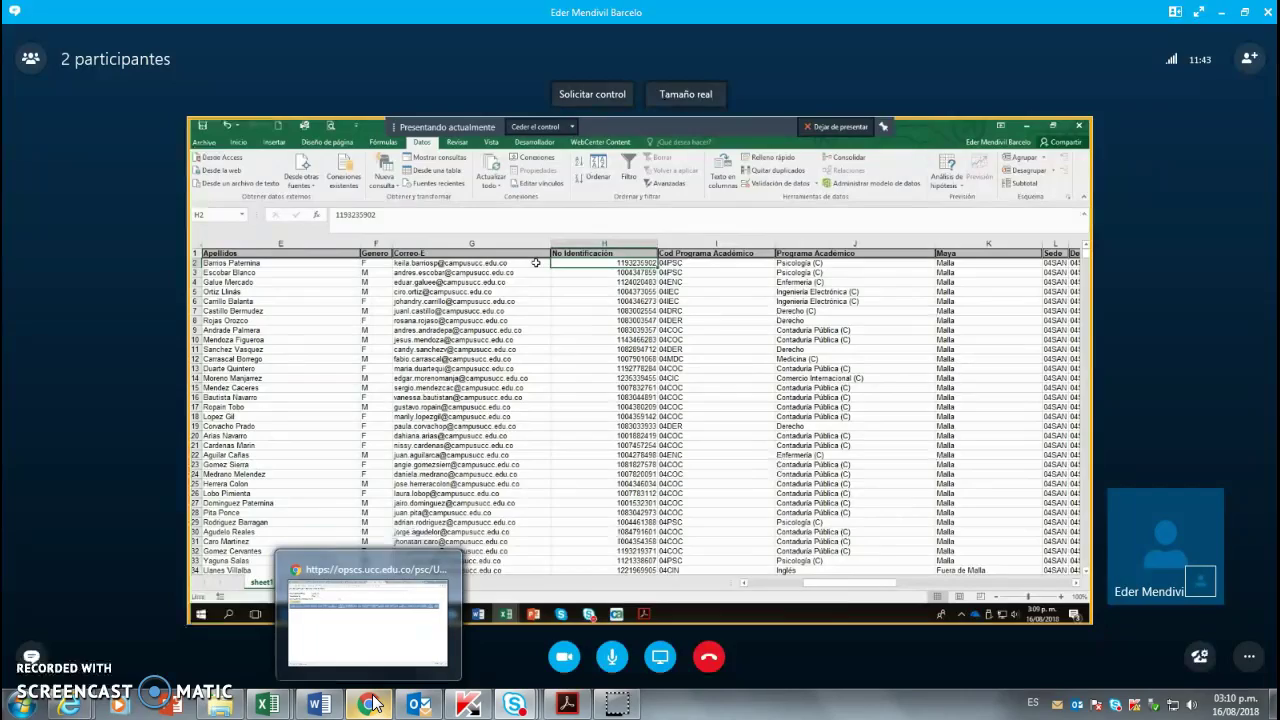
left_click(372, 705)
left_click(372, 705)
left_click(268, 705)
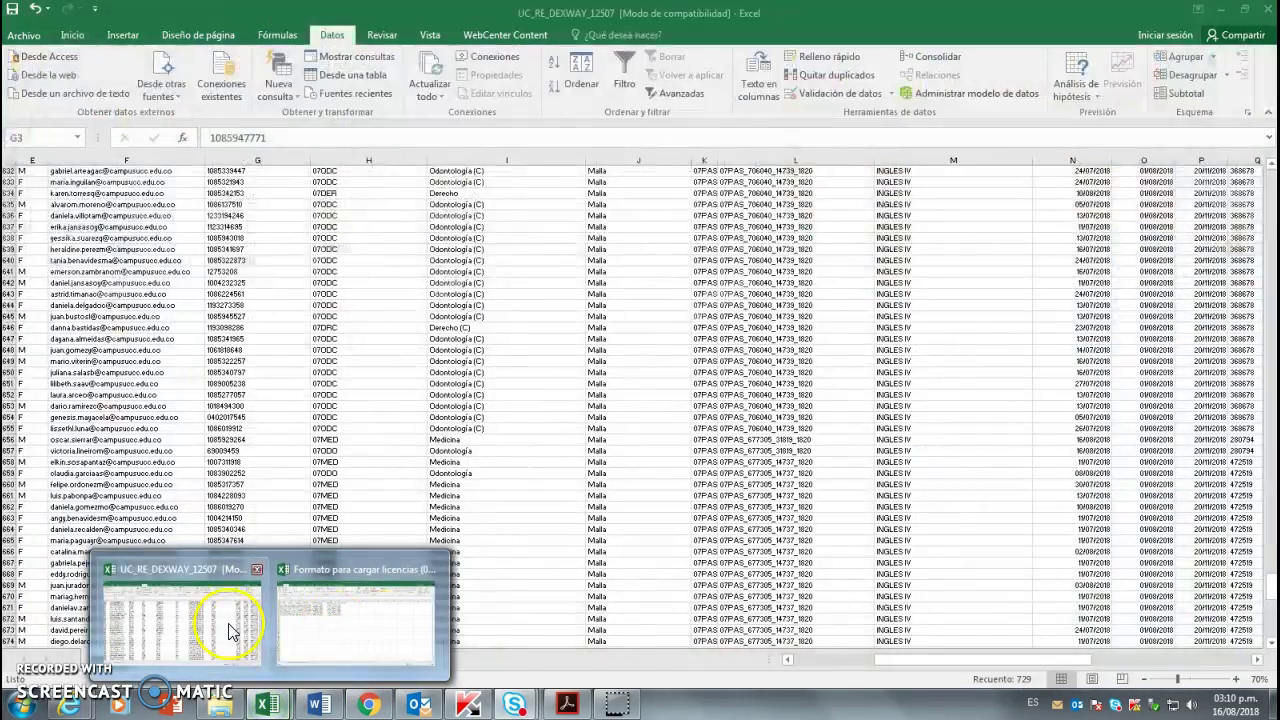
left_click(228, 618)
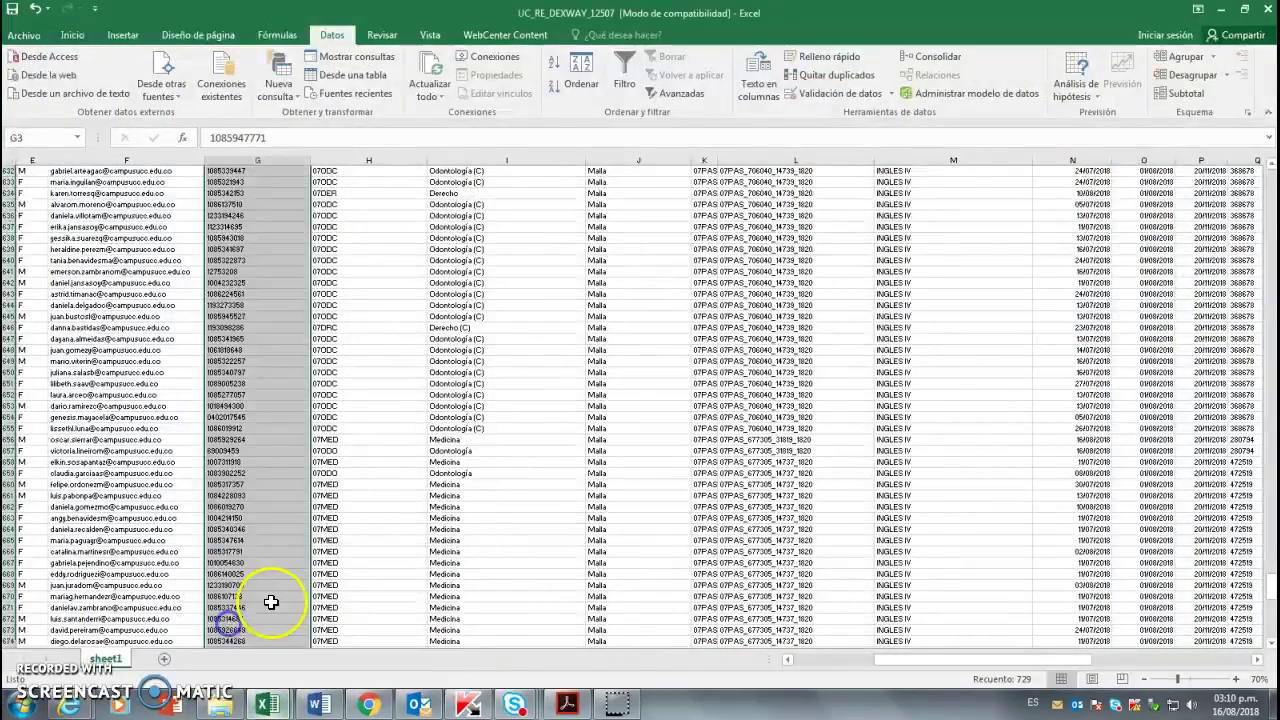
- Convert the selected No Identificación values in column G from text to numbers
scroll(527, 440, "up", 15)
scroll(527, 443, "up", 20)
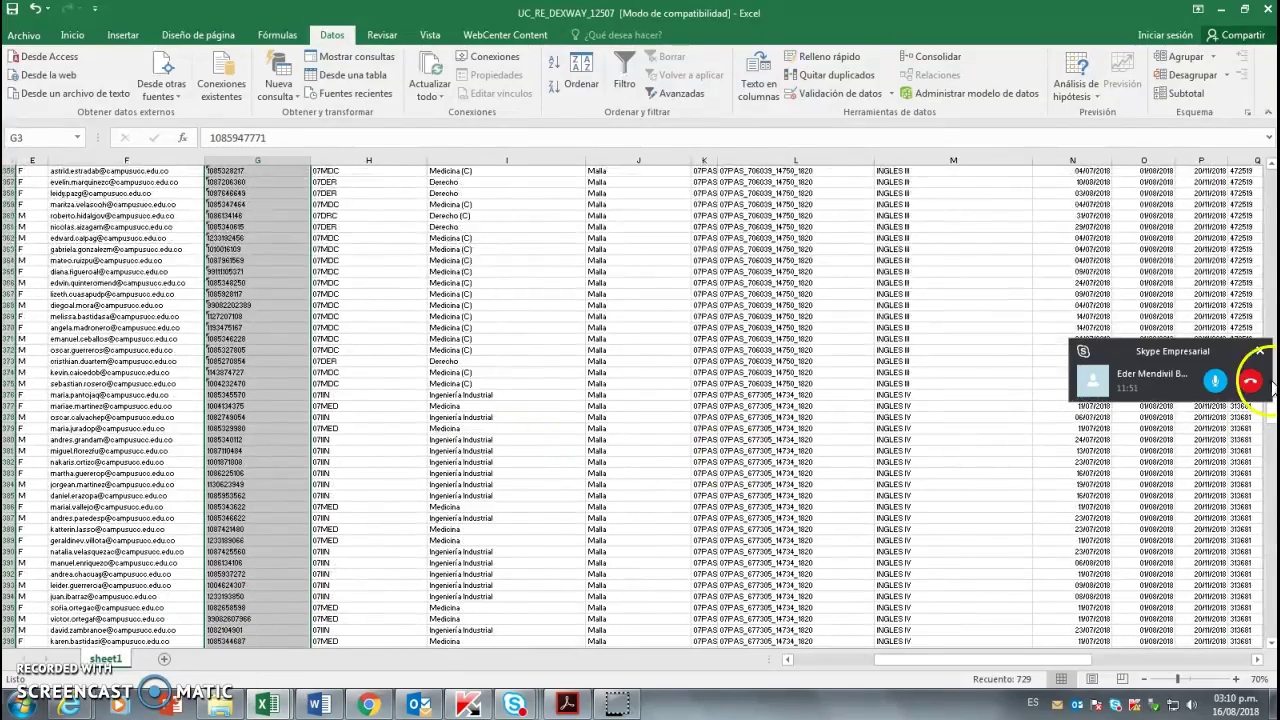
left_click_drag(1266, 402, 1266, 170)
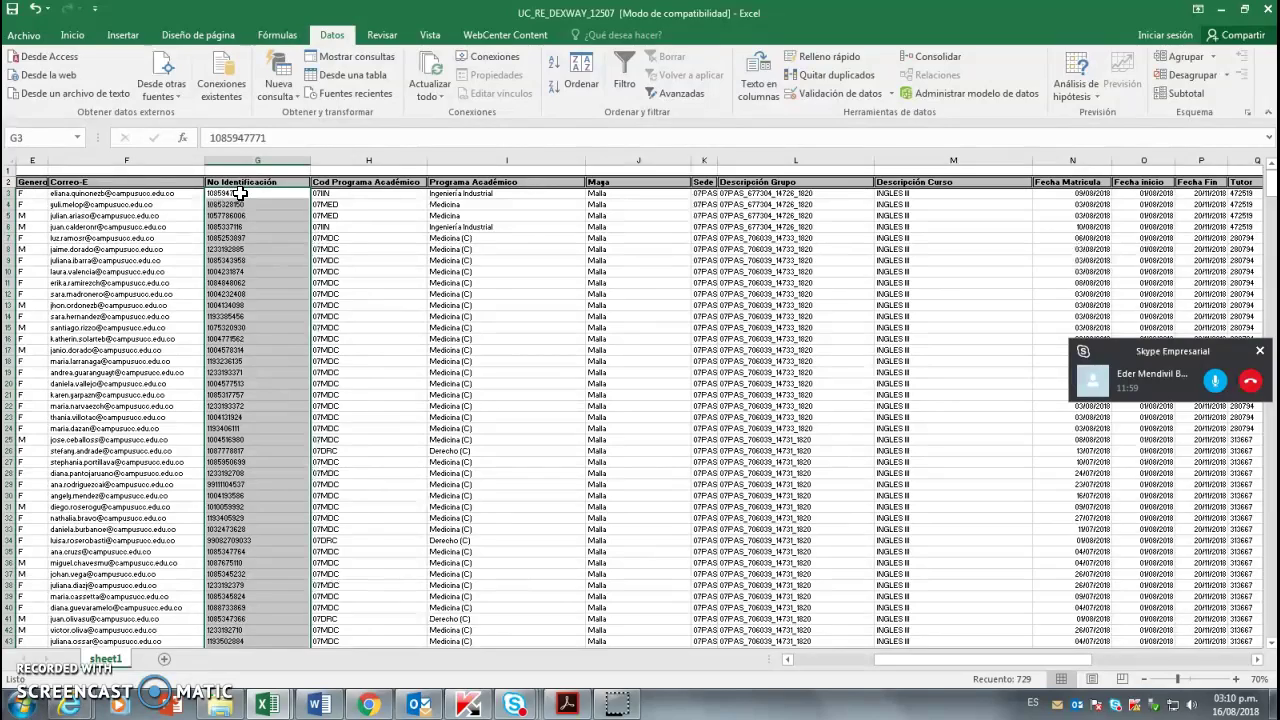
left_click(787, 661)
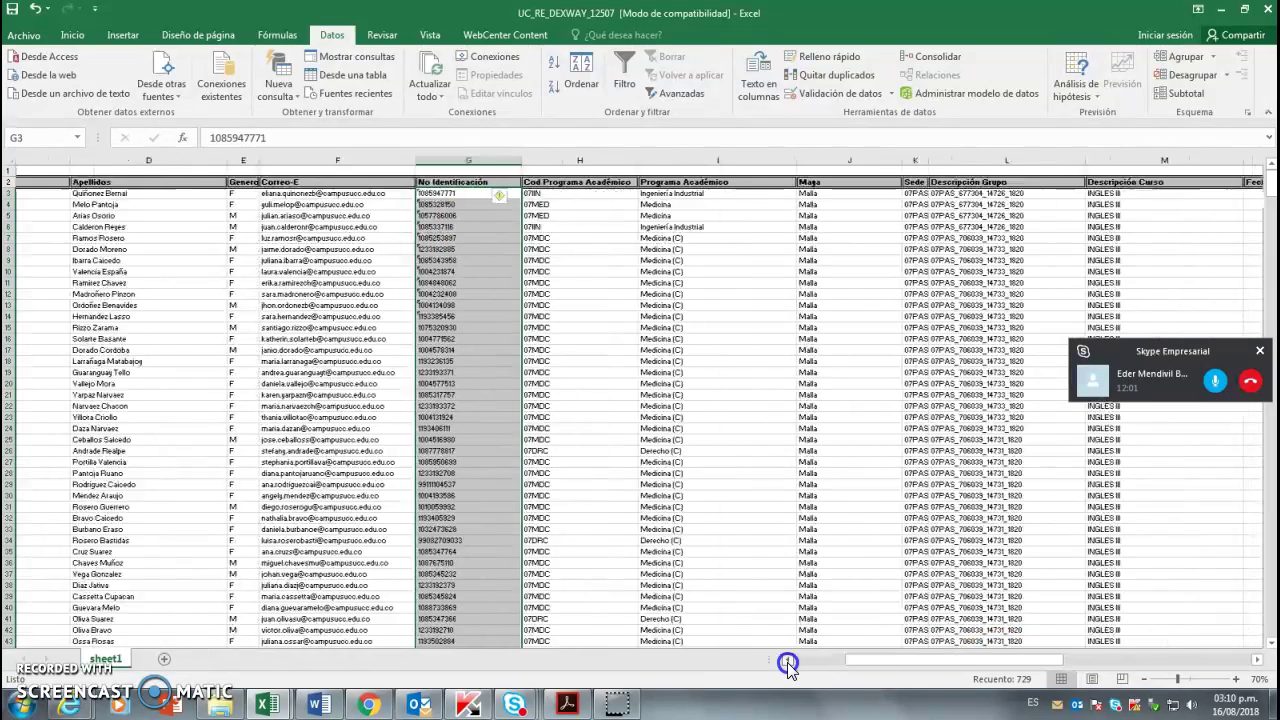
left_click(787, 661)
mouse_move(571, 205)
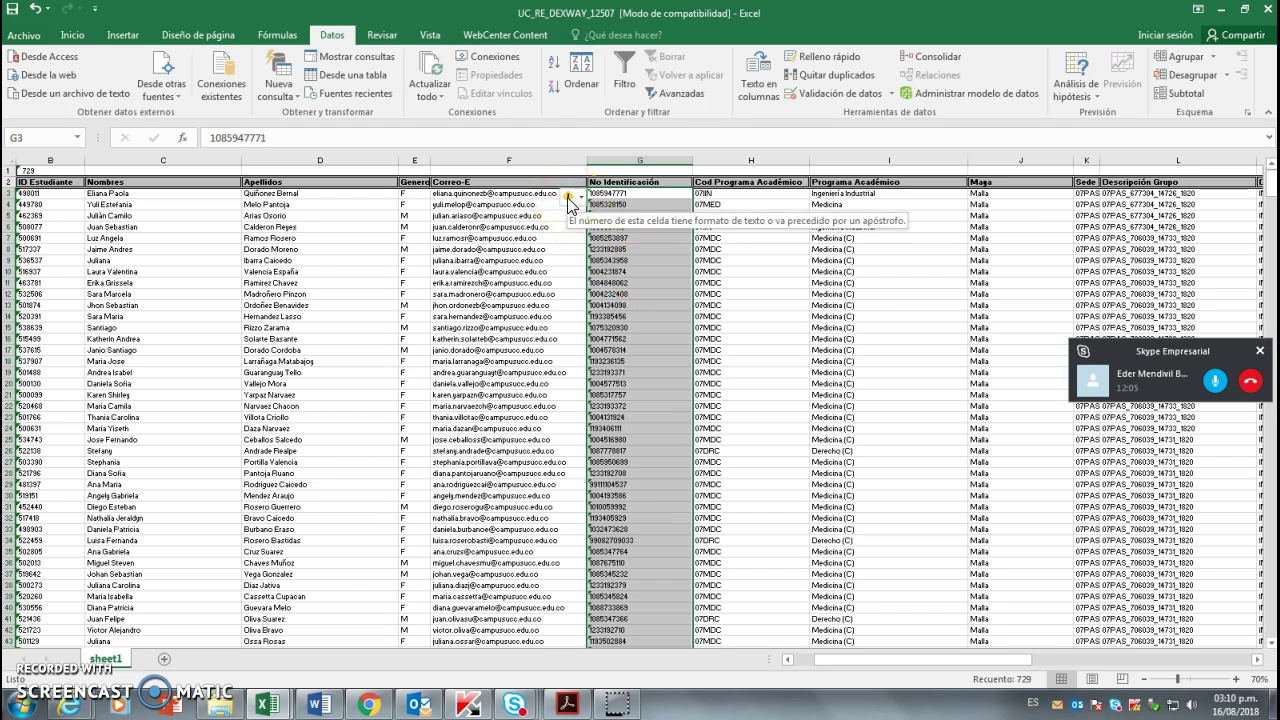
left_click(571, 205)
left_click(582, 200)
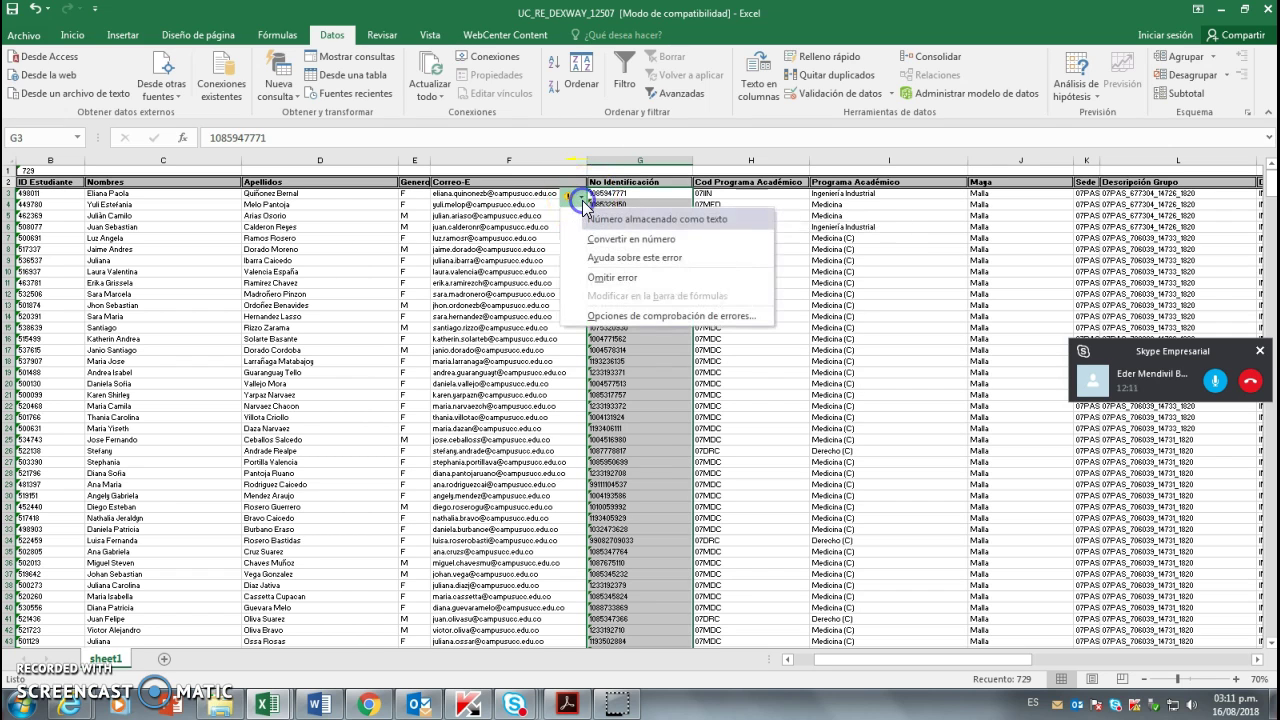
left_click(660, 244)
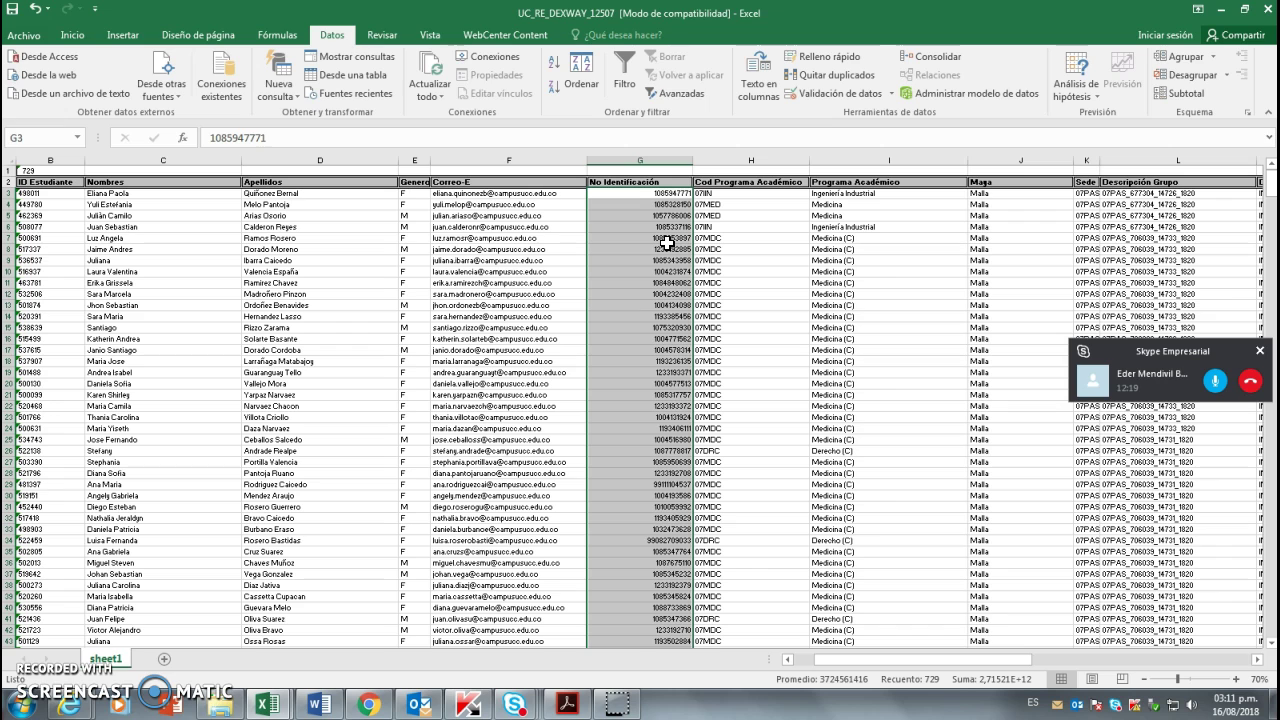
- Select cell G3 and switch back to the Skype call to view the colleague's shared spreadsheet
left_click(662, 194)
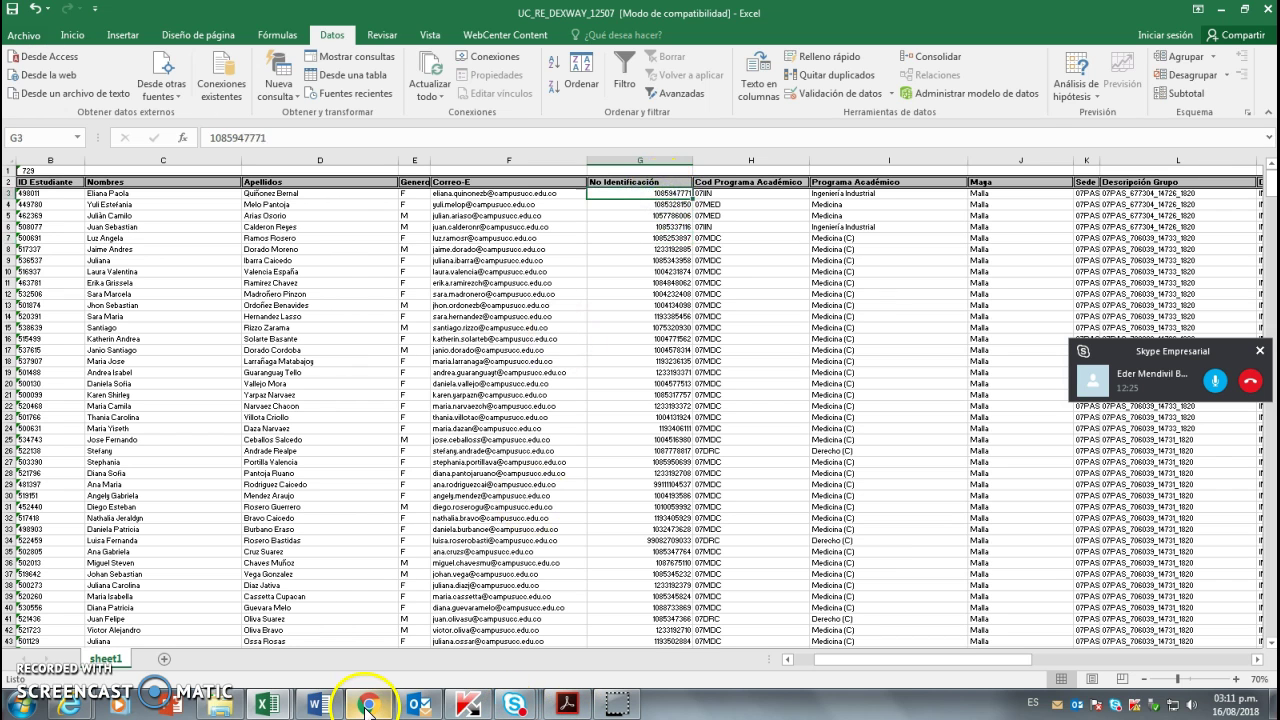
mouse_move(519, 707)
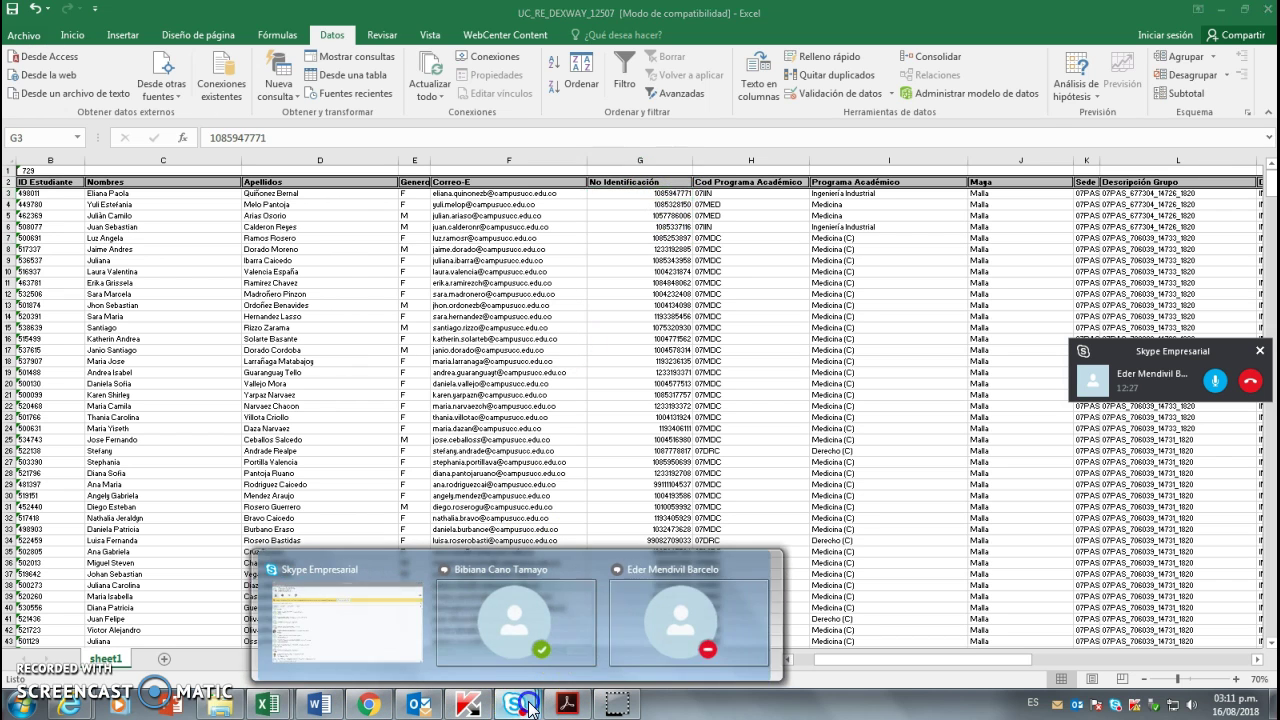
mouse_move(643, 627)
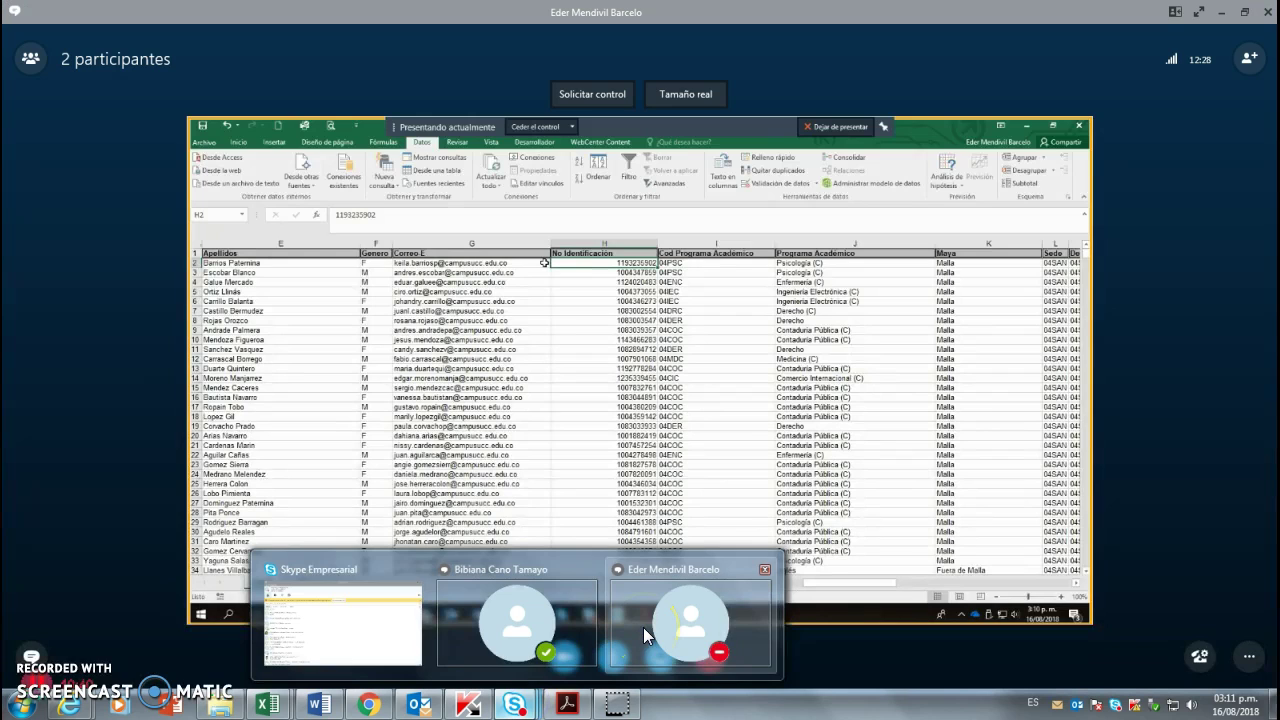
left_click(643, 627)
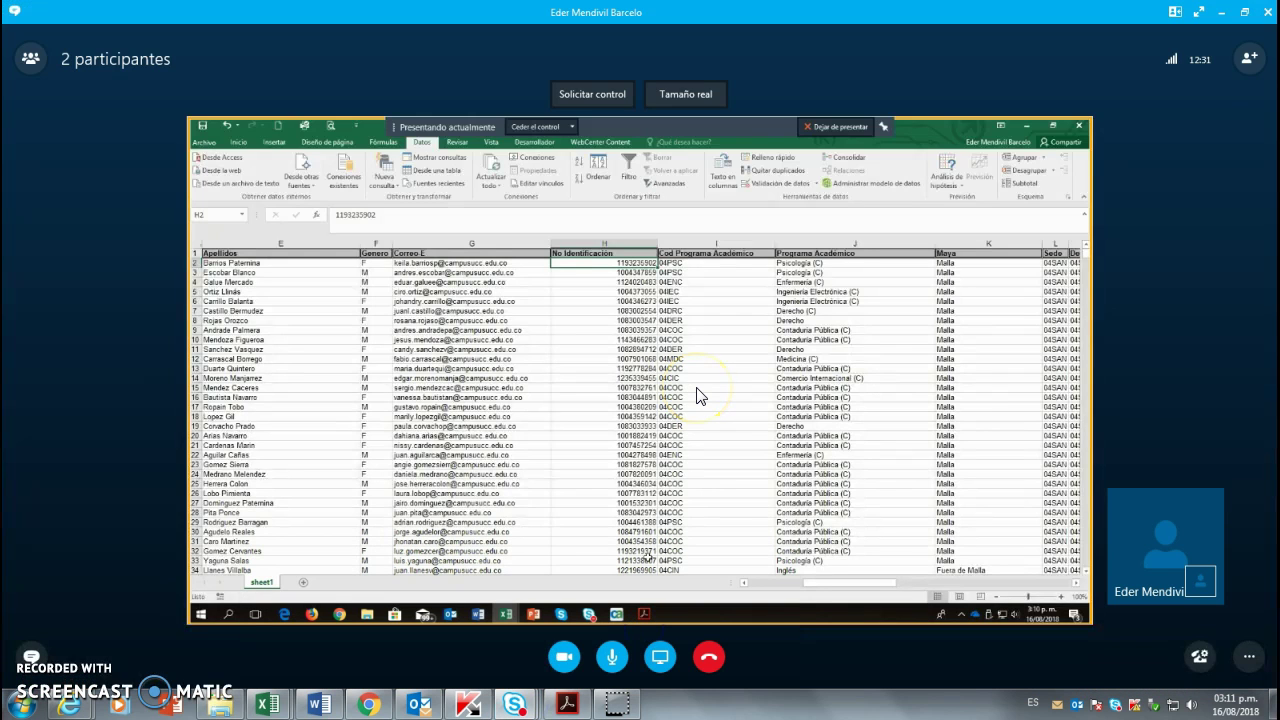